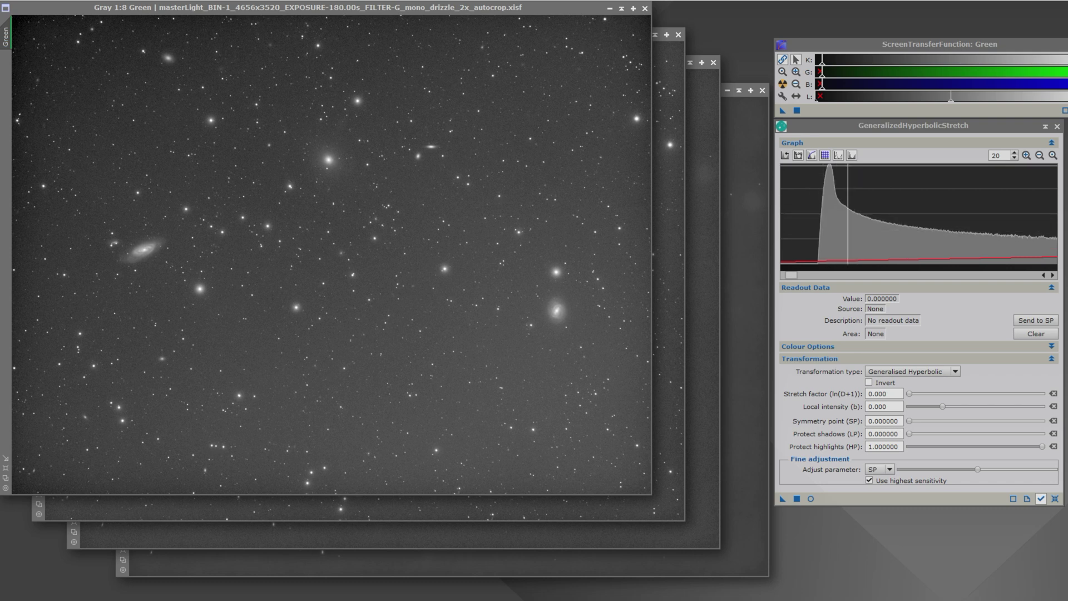
Step: Bring Green_gradientremoved, Green_starless and Green_starless_denoise to the front in turn for comparison
{"action": "left_click", "coordinate": [667, 120]}
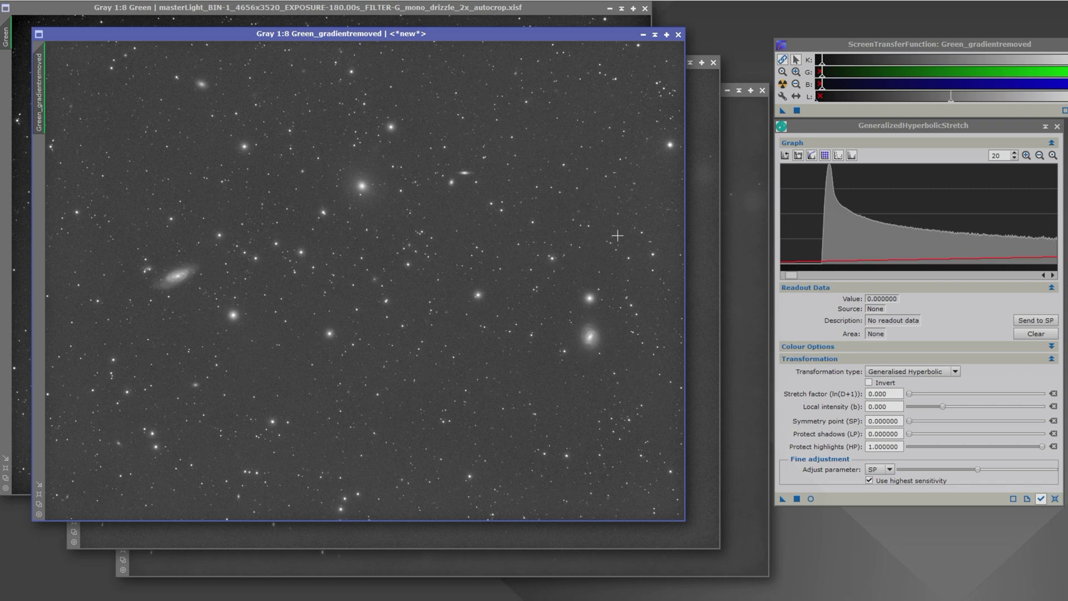
{"action": "left_click", "coordinate": [697, 224]}
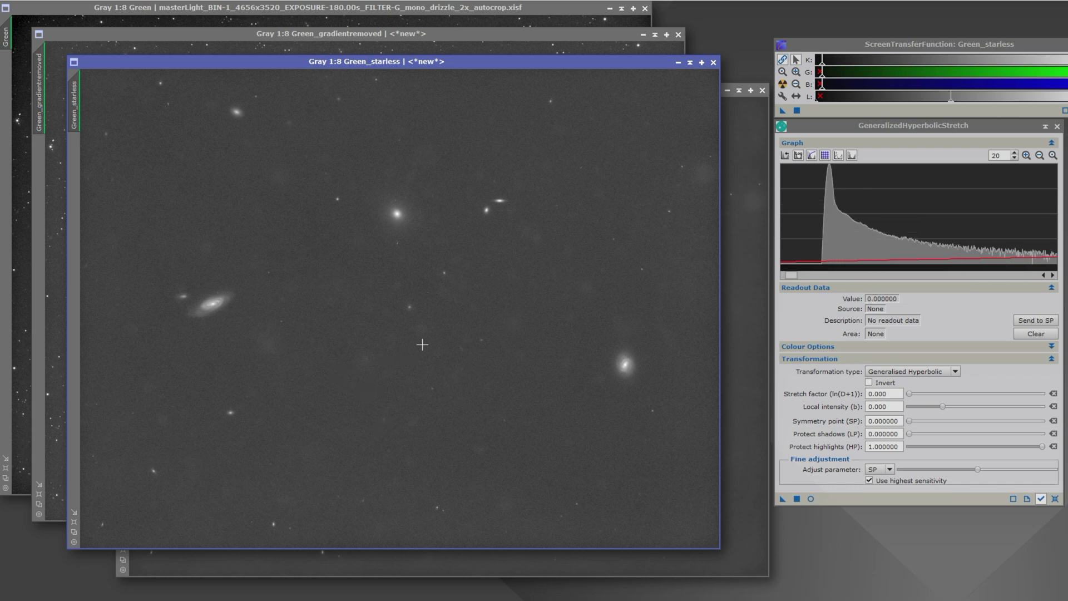
{"action": "left_click", "coordinate": [746, 287]}
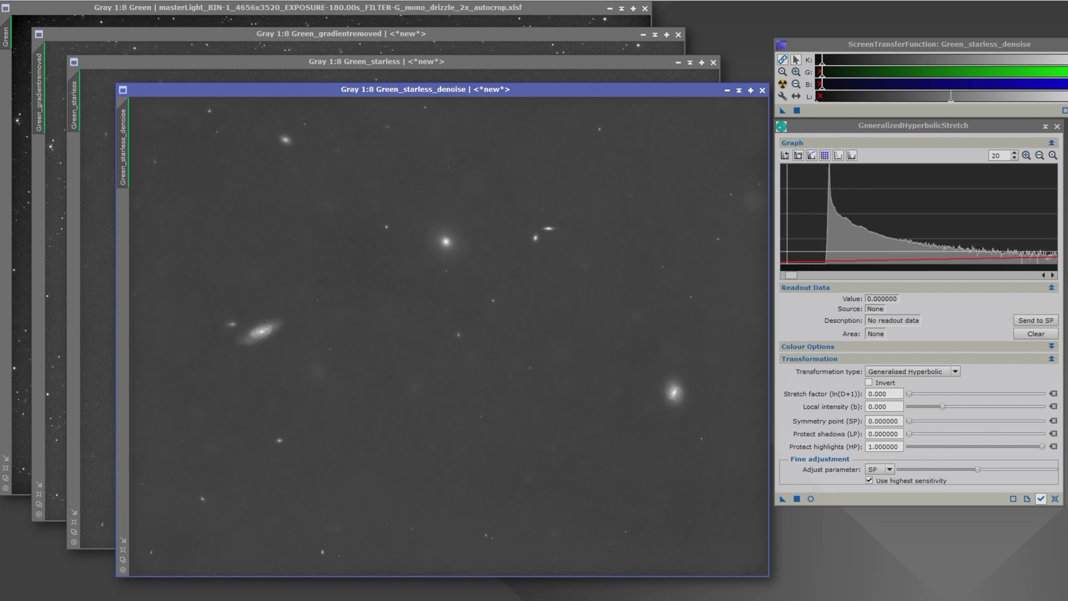
Step: Cycle through the Green master and its gradient-removed, starless and denoised copies
{"action": "mouse_move", "coordinate": [785, 251]}
{"action": "key", "text": "ctrl+Tab"}
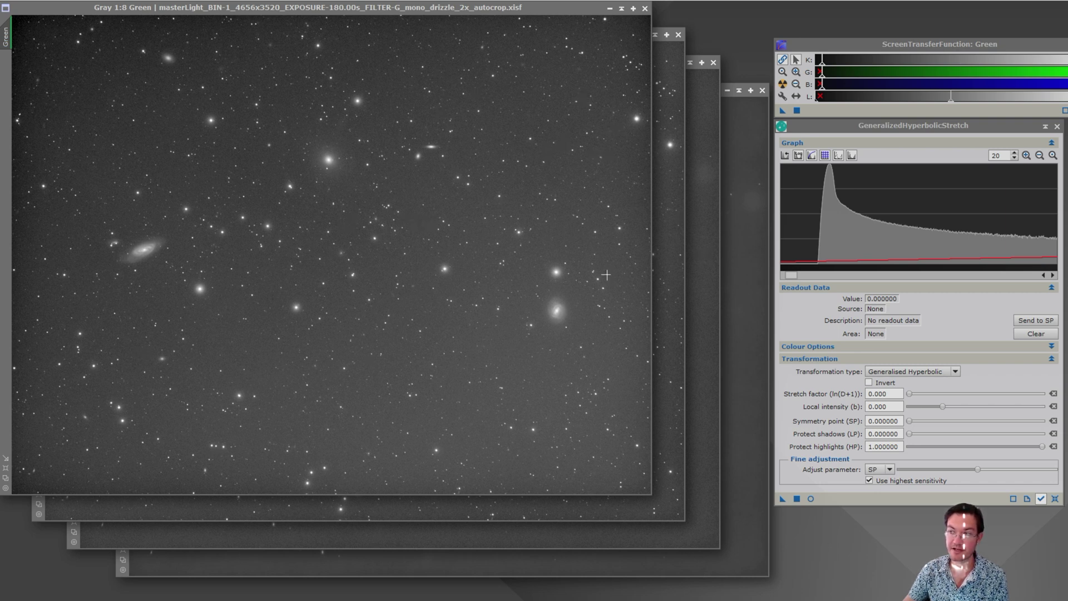
{"action": "left_click", "coordinate": [679, 210]}
{"action": "left_click", "coordinate": [703, 212]}
{"action": "left_click", "coordinate": [737, 215]}
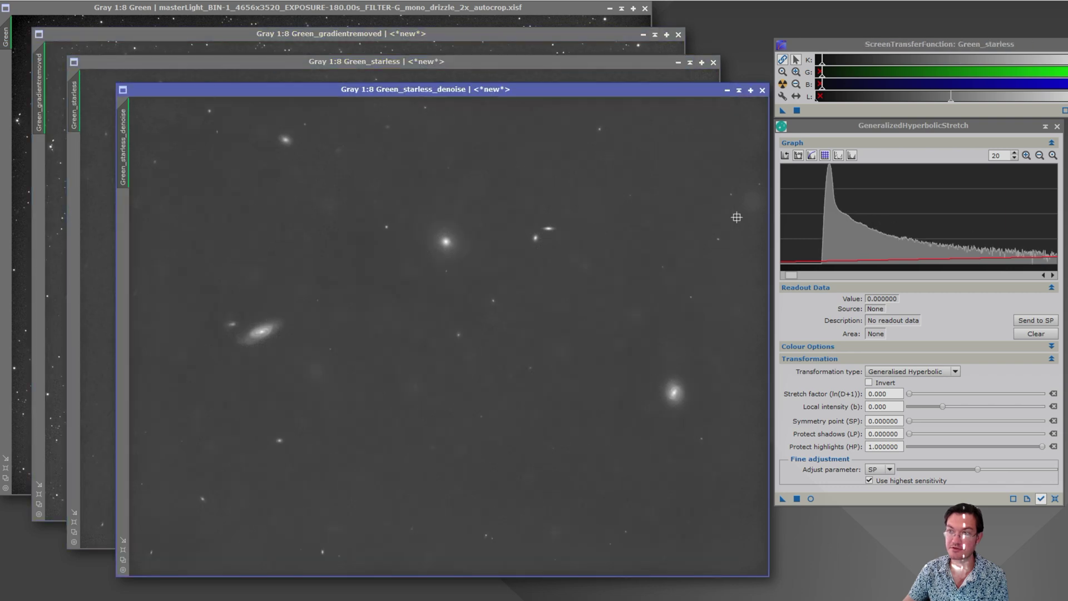
{"action": "key", "text": "ctrl+Tab"}
{"action": "key", "text": "ctrl+Tab"}
{"action": "key", "text": "ctrl+Tab"}
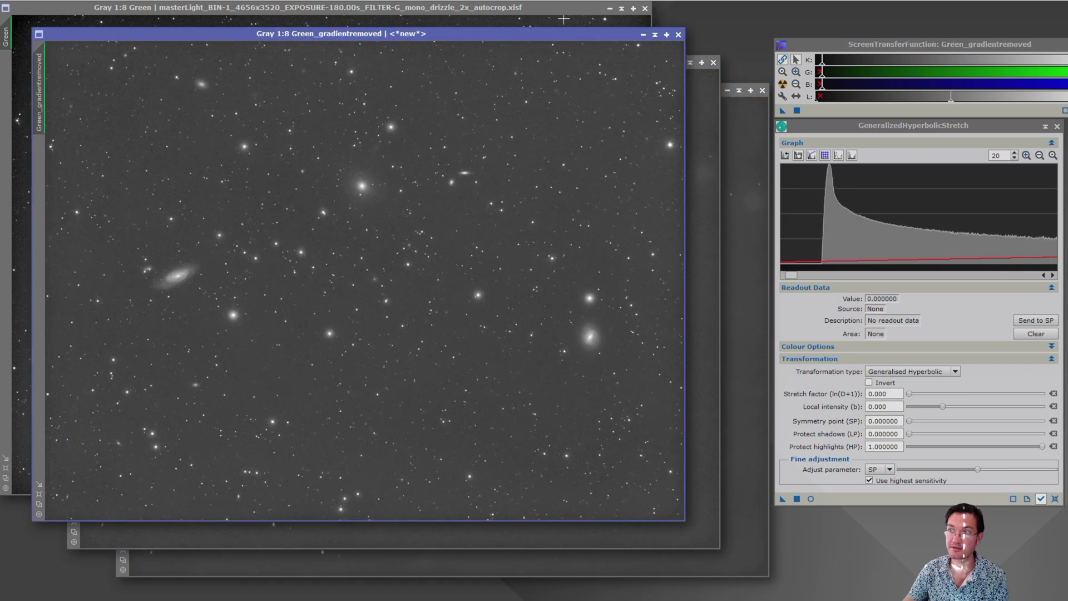
Step: Step through to Green_starless_denoise and apply an STF AutoStretch to it with Ctrl+A
{"action": "left_click", "coordinate": [665, 149]}
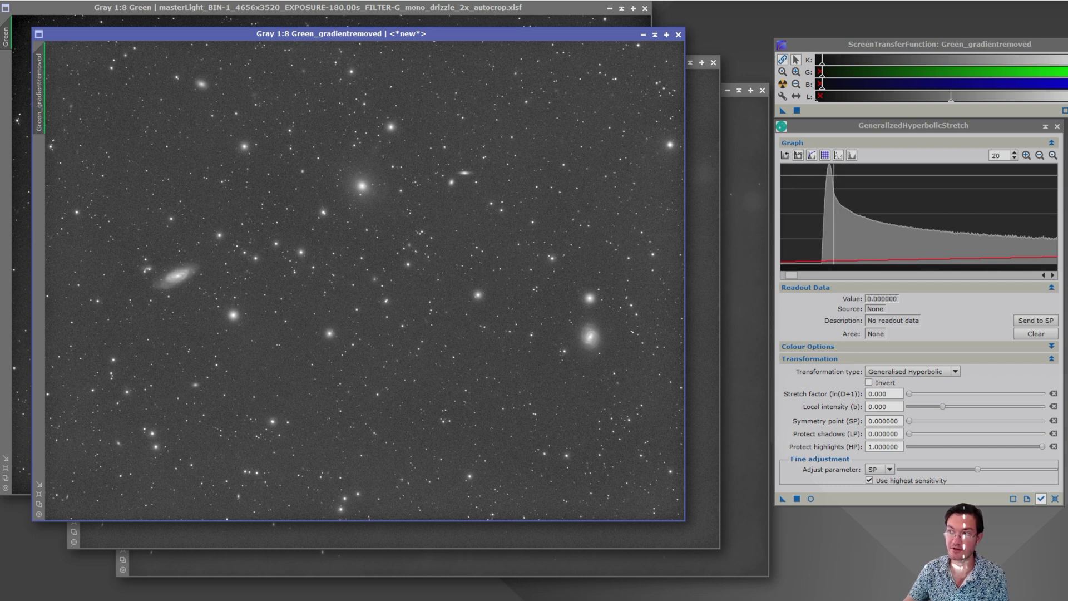
{"action": "left_click", "coordinate": [702, 212]}
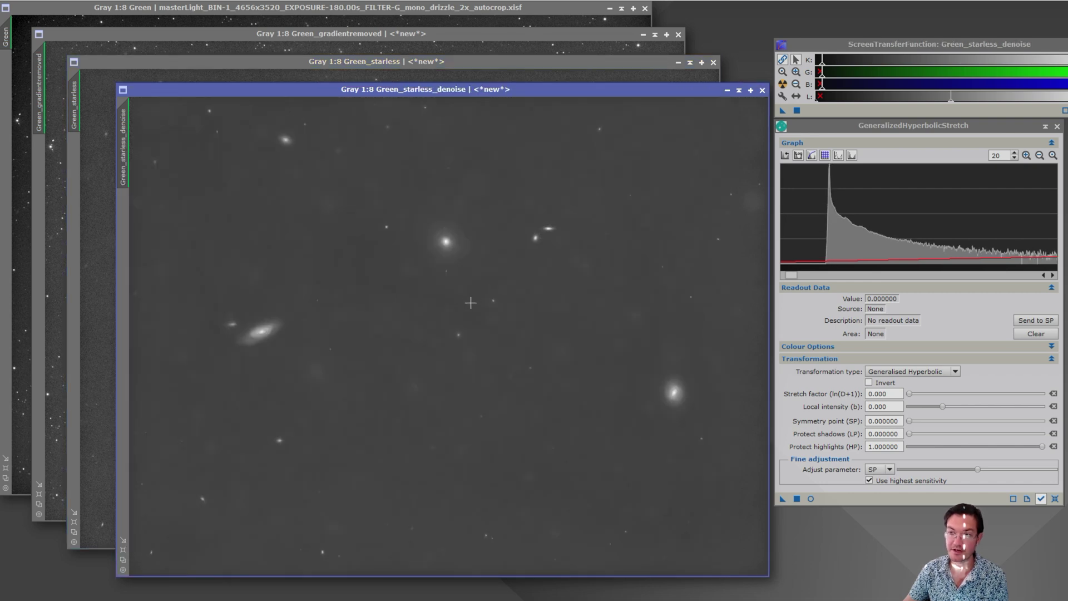
{"action": "key", "text": "ctrl+a"}
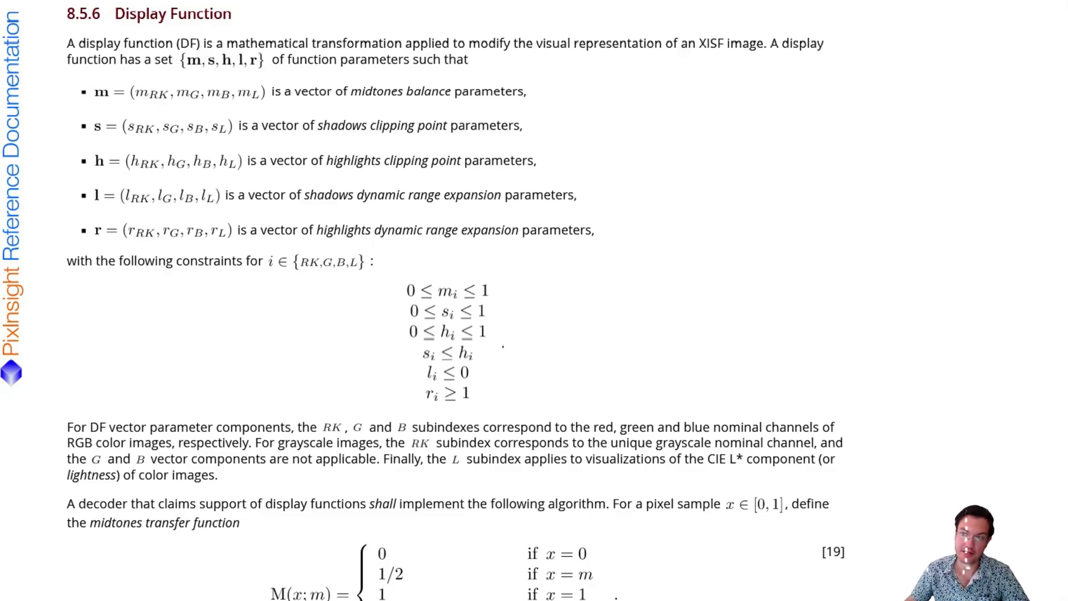
Step: Read the Display Function equations, briefly highlighting the midtones transfer function text
{"action": "scroll", "coordinate": [534, 301], "scroll_direction": "down", "scroll_amount": 2}
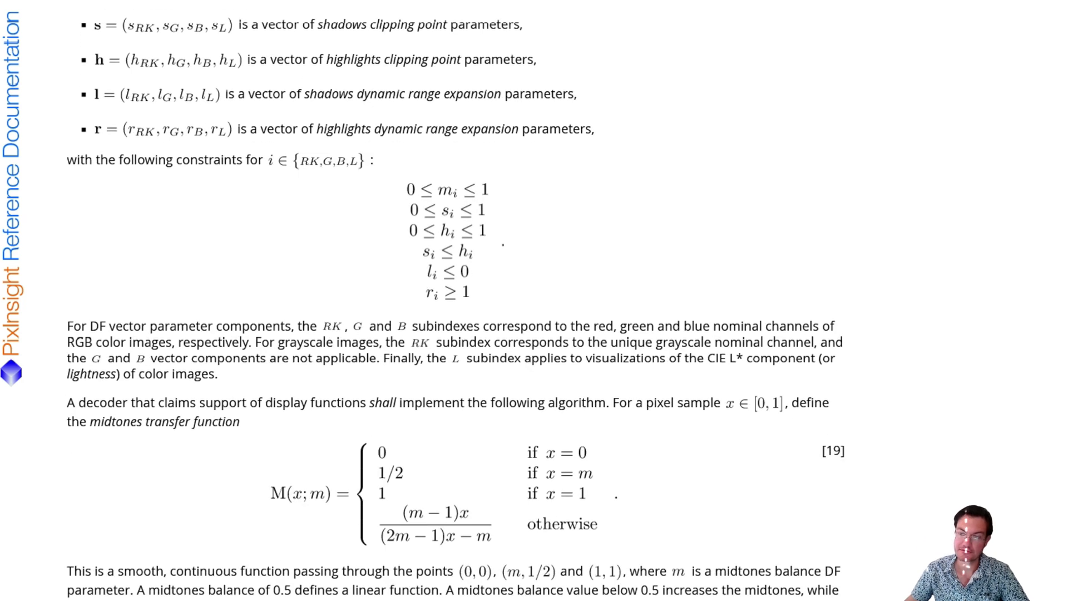
{"action": "scroll", "coordinate": [456, 300], "scroll_direction": "down", "scroll_amount": 10}
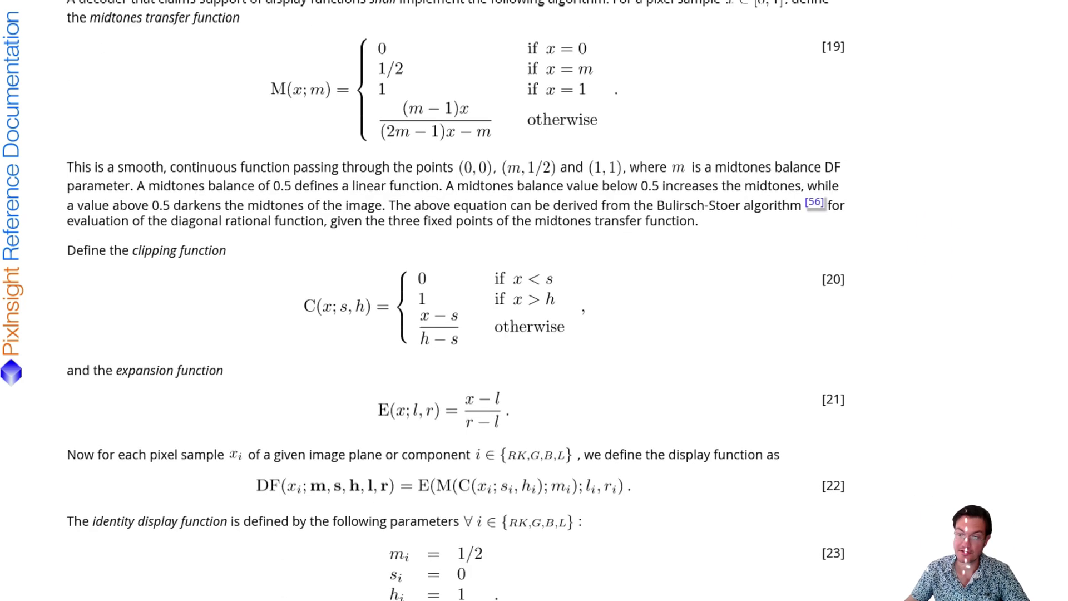
{"action": "scroll", "coordinate": [456, 301], "scroll_direction": "down", "scroll_amount": 5}
{"action": "scroll", "coordinate": [457, 301], "scroll_direction": "up", "scroll_amount": 12}
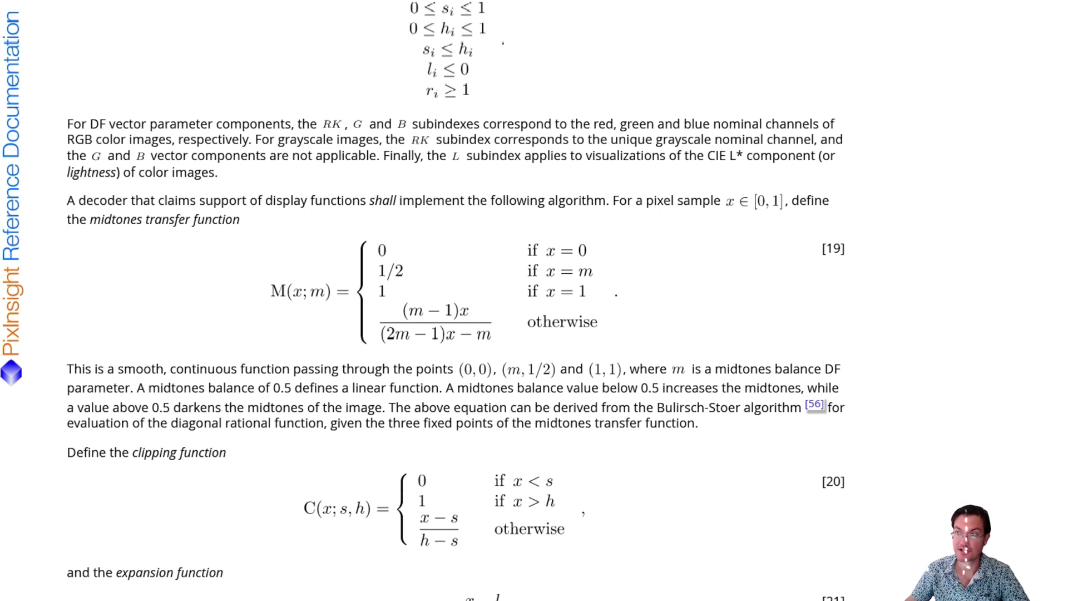
{"action": "scroll", "coordinate": [457, 301], "scroll_direction": "up", "scroll_amount": 2}
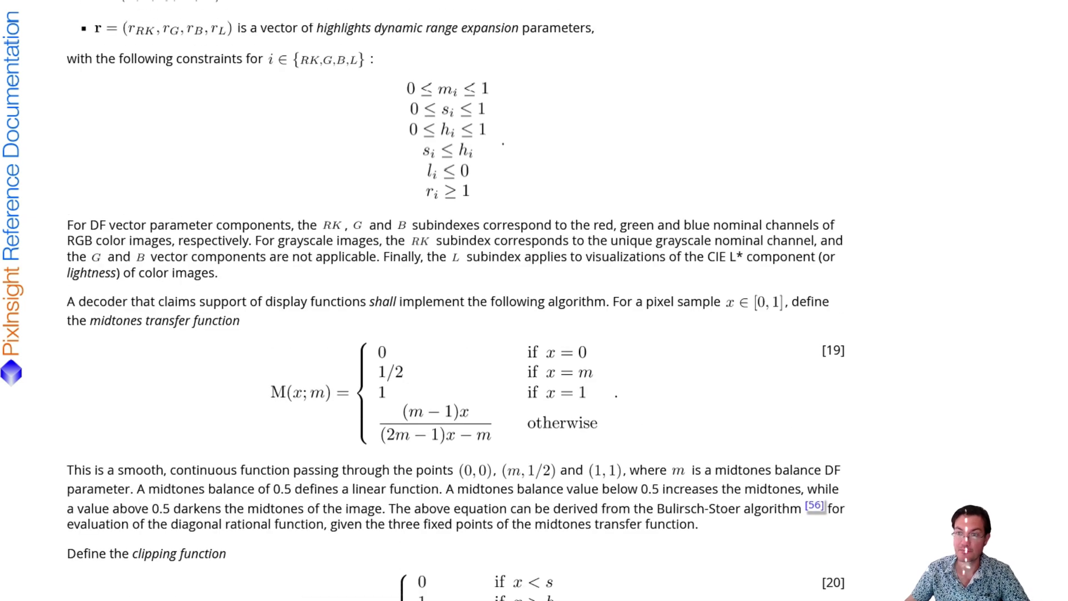
{"action": "left_click_drag", "start_coordinate": [76, 301], "coordinate": [618, 442]}
{"action": "left_click", "coordinate": [617, 442]}
Step: Scroll down through the remaining equations to the Figure 4 M81/M82 example images
{"action": "scroll", "coordinate": [456, 301], "scroll_direction": "down", "scroll_amount": 2}
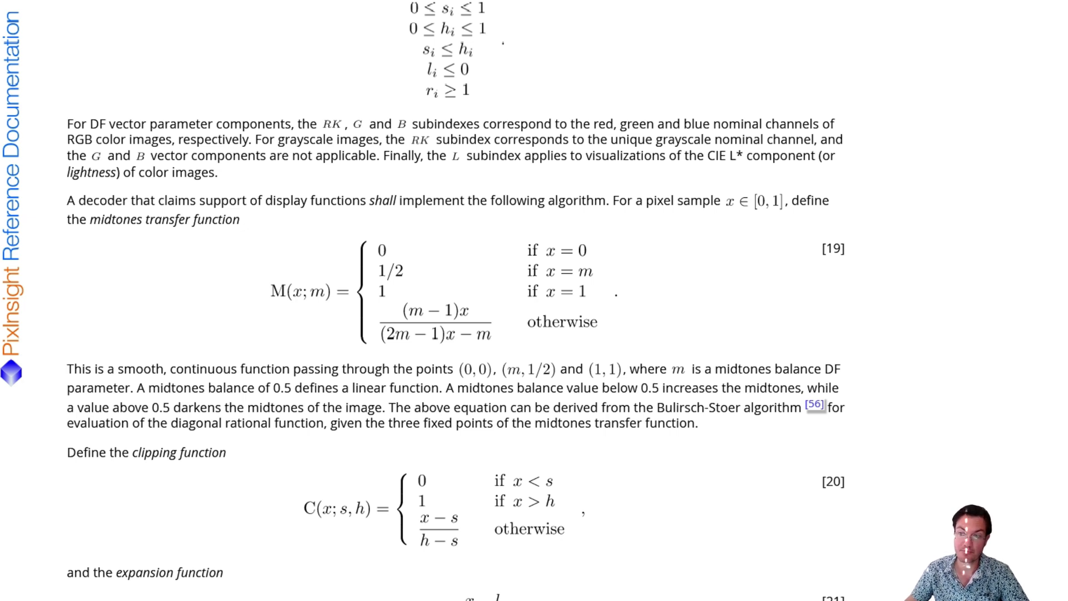
{"action": "scroll", "coordinate": [534, 301], "scroll_direction": "down", "scroll_amount": 3}
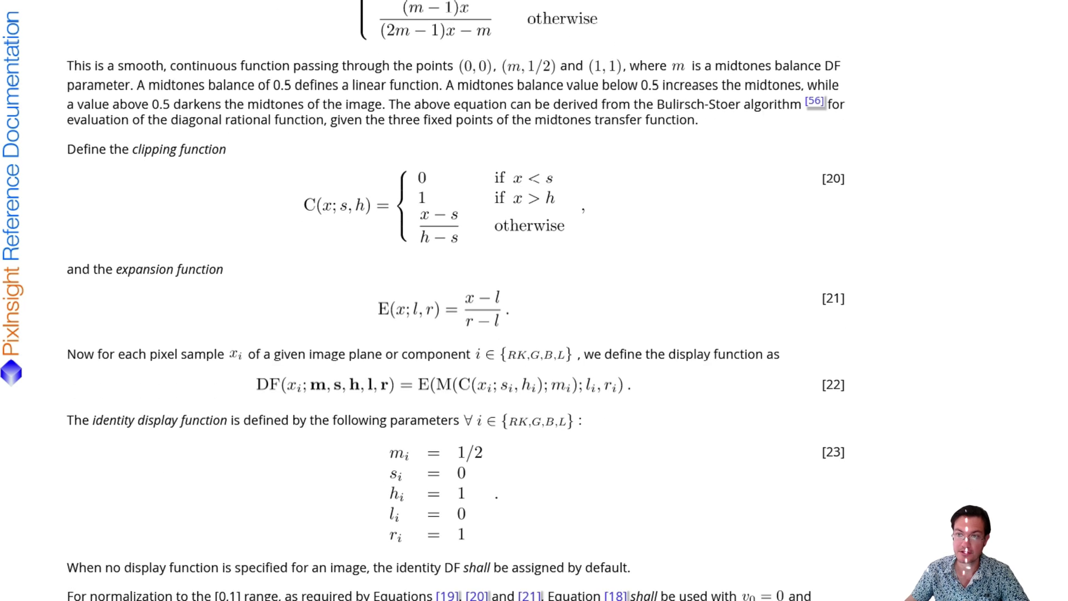
{"action": "scroll", "coordinate": [535, 301], "scroll_direction": "down", "scroll_amount": 2}
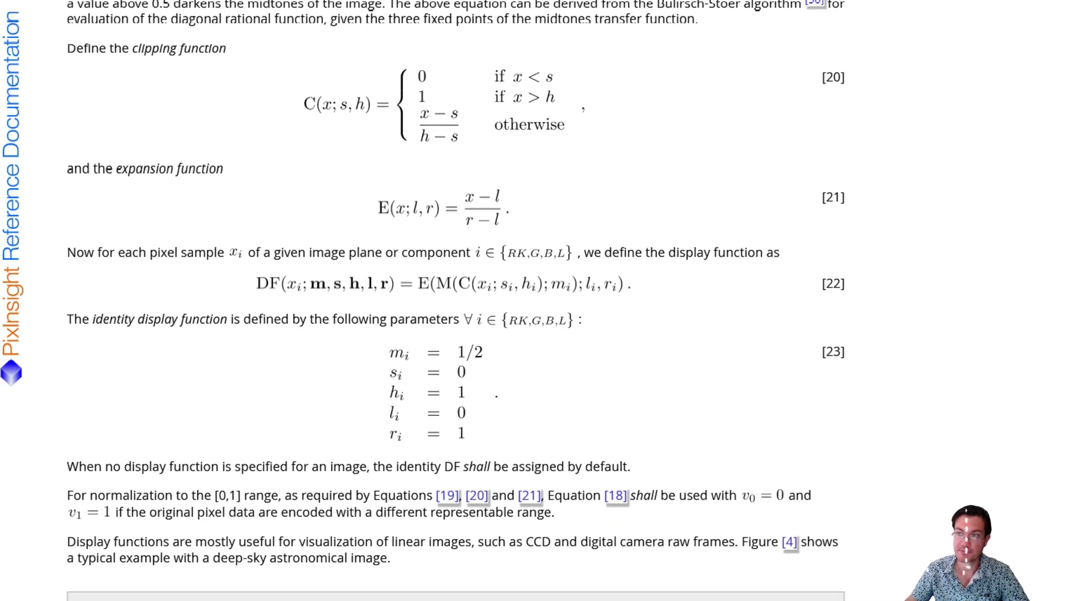
{"action": "scroll", "coordinate": [534, 301], "scroll_direction": "down", "scroll_amount": 2}
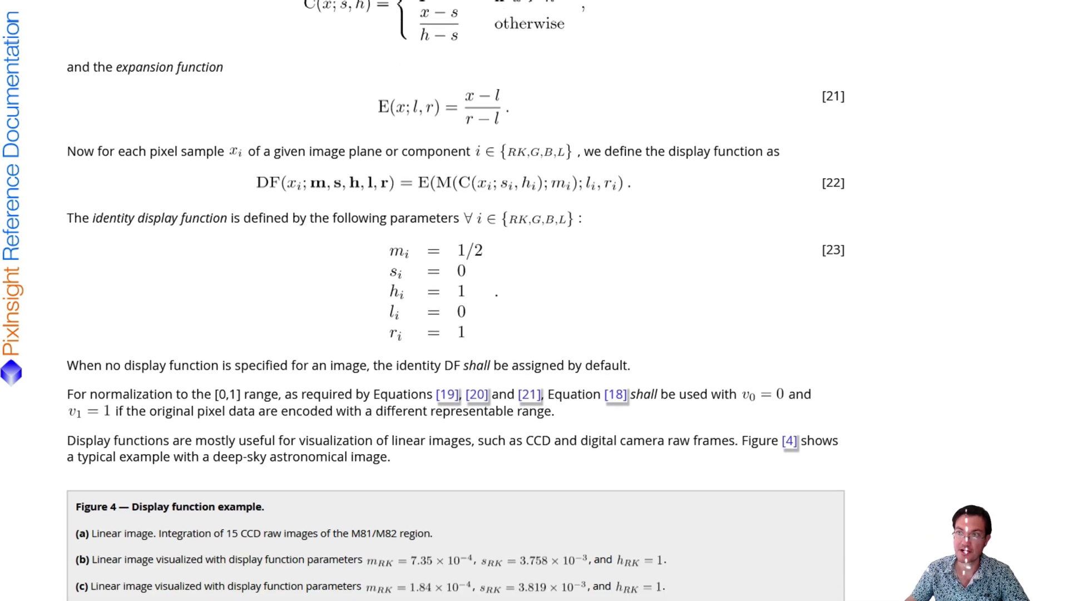
{"action": "scroll", "coordinate": [535, 300], "scroll_direction": "down", "scroll_amount": 14}
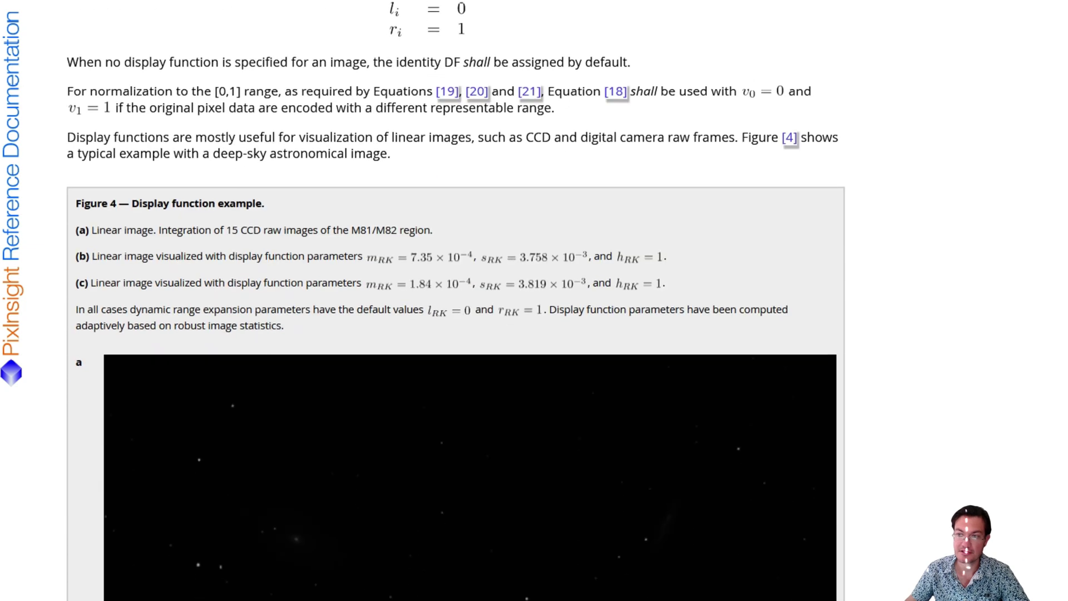
Step: Scroll through section 8.5.7, then back up to equation [24] and its B and C parameters
{"action": "scroll", "coordinate": [456, 300], "scroll_direction": "down", "scroll_amount": 12}
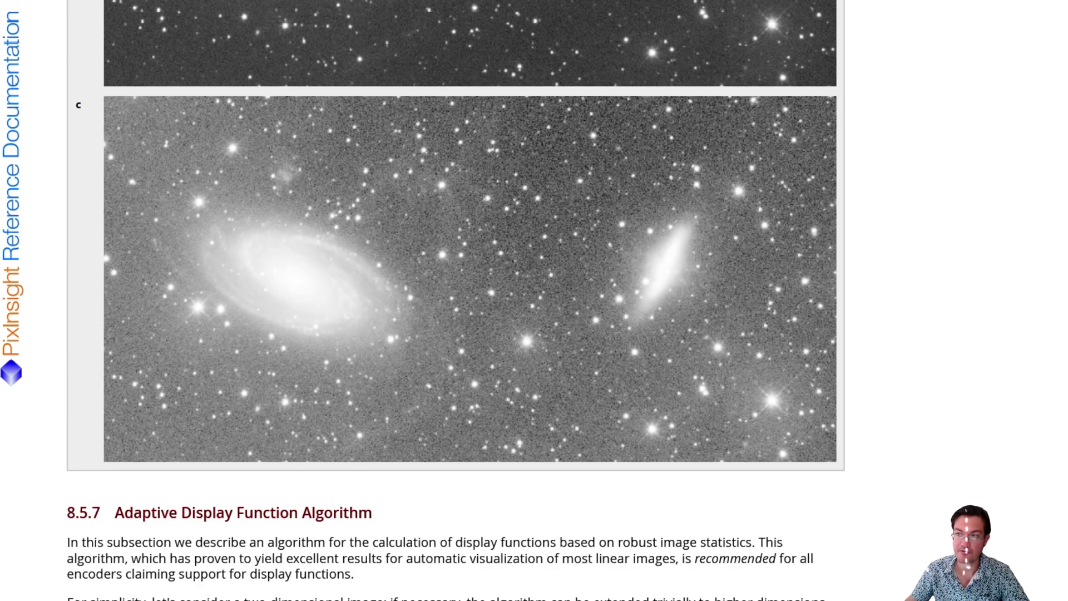
{"action": "scroll", "coordinate": [457, 300], "scroll_direction": "up", "scroll_amount": 8}
{"action": "scroll", "coordinate": [457, 301], "scroll_direction": "down", "scroll_amount": 12}
{"action": "scroll", "coordinate": [456, 300], "scroll_direction": "down", "scroll_amount": 5}
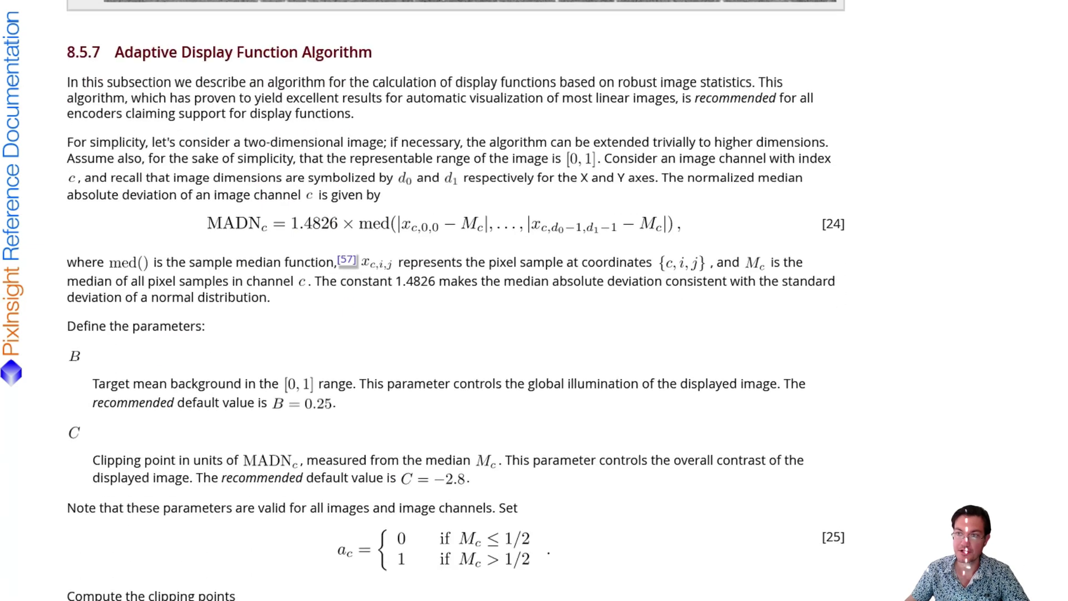
{"action": "scroll", "coordinate": [457, 301], "scroll_direction": "down", "scroll_amount": 1}
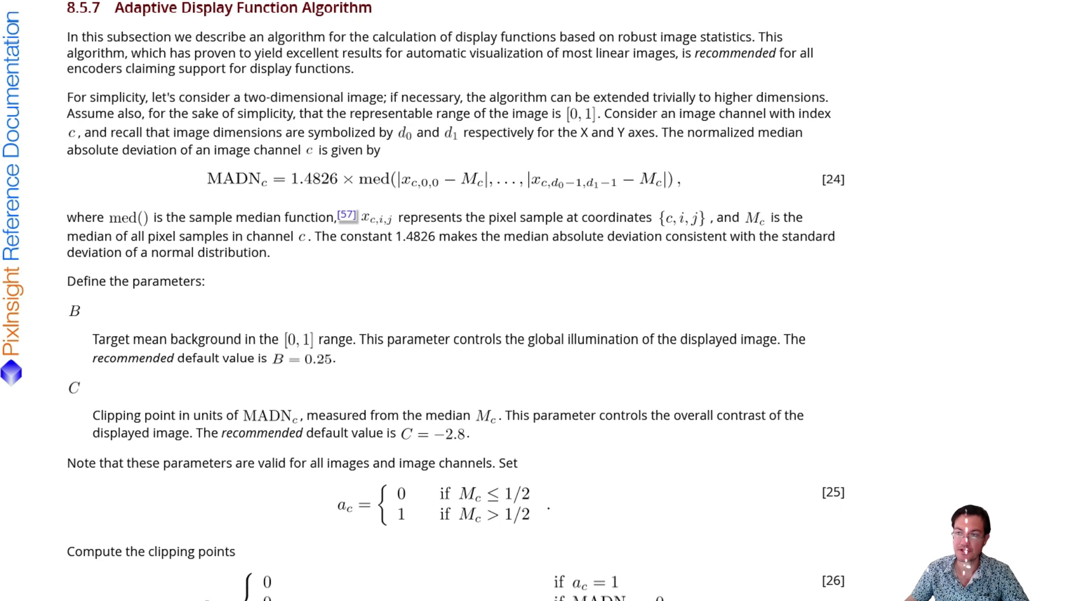
{"action": "scroll", "coordinate": [456, 300], "scroll_direction": "down", "scroll_amount": 7}
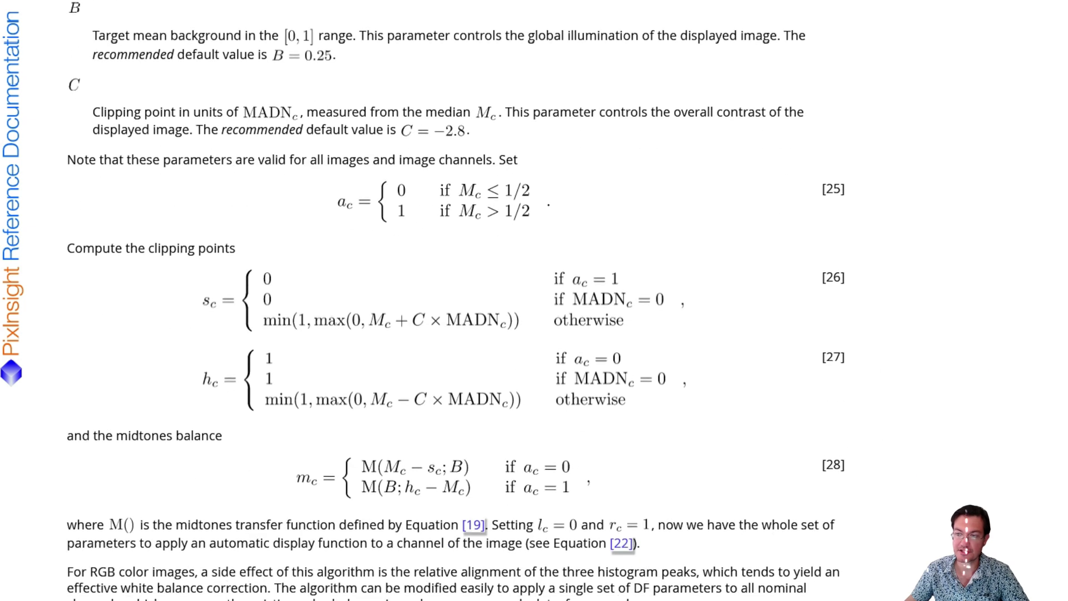
{"action": "scroll", "coordinate": [456, 301], "scroll_direction": "down", "scroll_amount": 5}
{"action": "scroll", "coordinate": [455, 301], "scroll_direction": "up", "scroll_amount": 2}
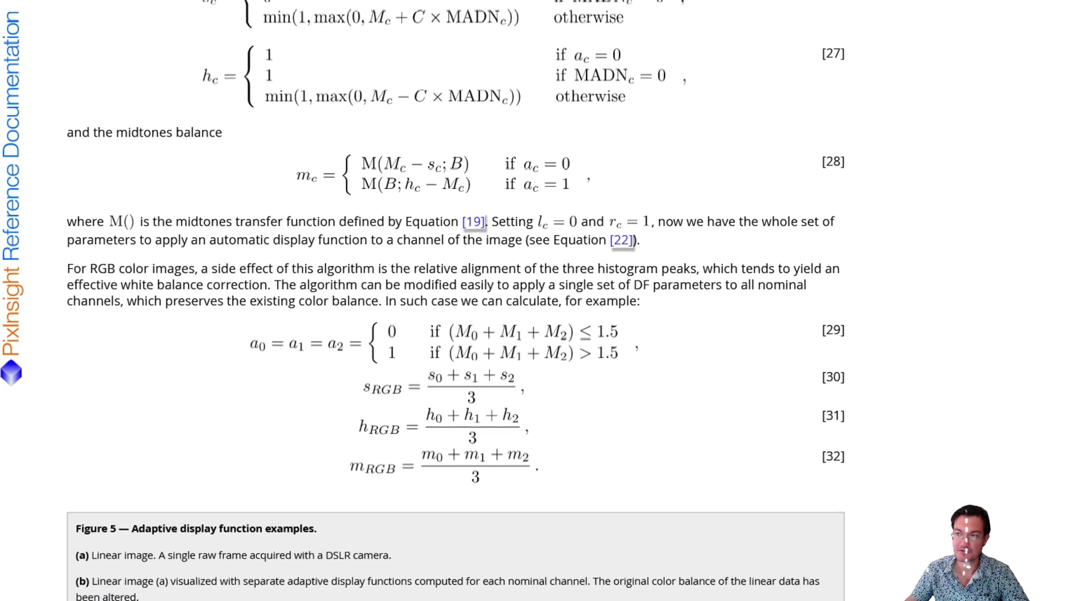
{"action": "scroll", "coordinate": [456, 300], "scroll_direction": "up", "scroll_amount": 2}
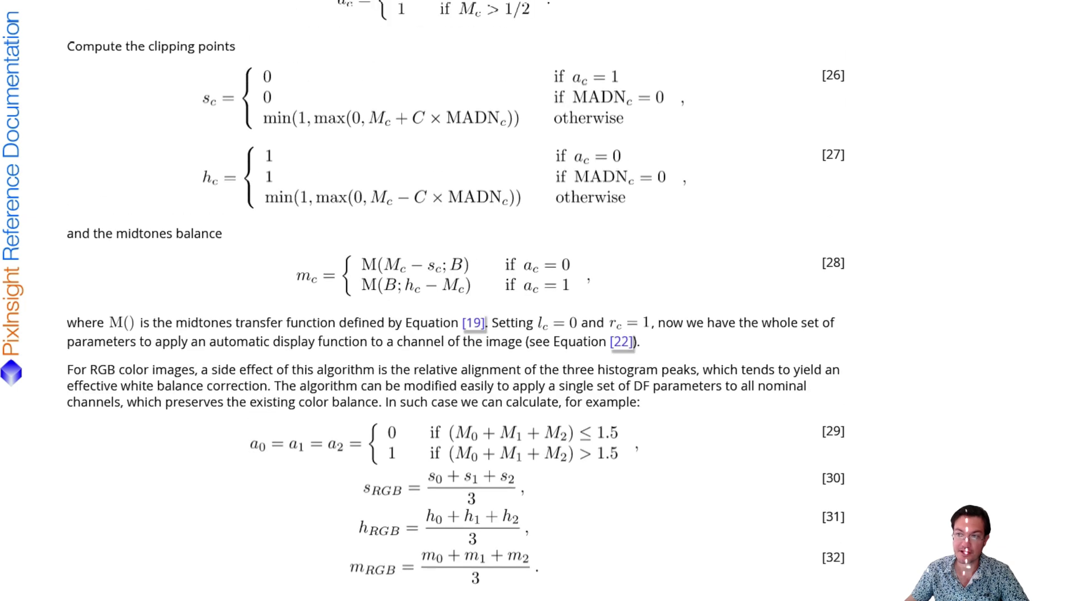
{"action": "scroll", "coordinate": [455, 300], "scroll_direction": "up", "scroll_amount": 5}
{"action": "scroll", "coordinate": [456, 300], "scroll_direction": "up", "scroll_amount": 2}
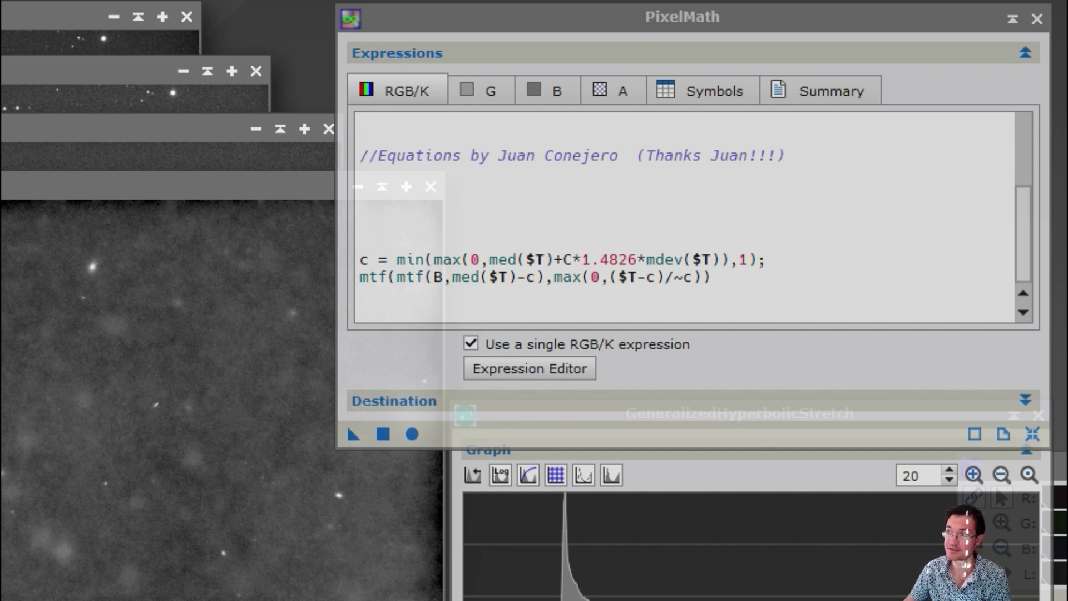
Step: Examine the PixelMath RGB/K mtf expression, selecting the B parameter inside the formula
{"action": "left_click_drag", "start_coordinate": [360, 277], "coordinate": [590, 277]}
{"action": "left_click", "coordinate": [711, 277]}
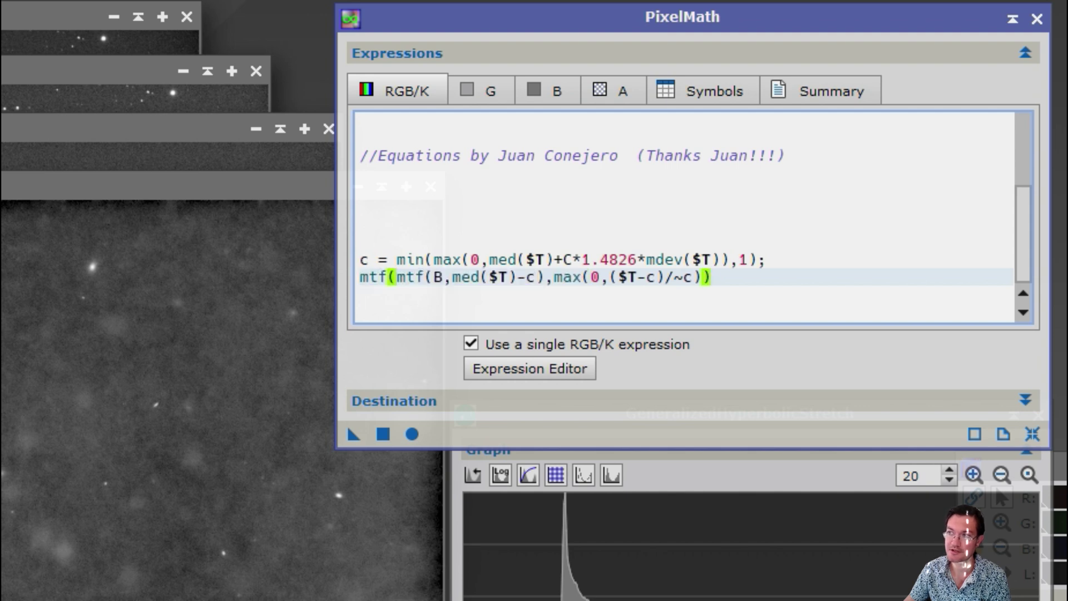
{"action": "double_click", "coordinate": [438, 277]}
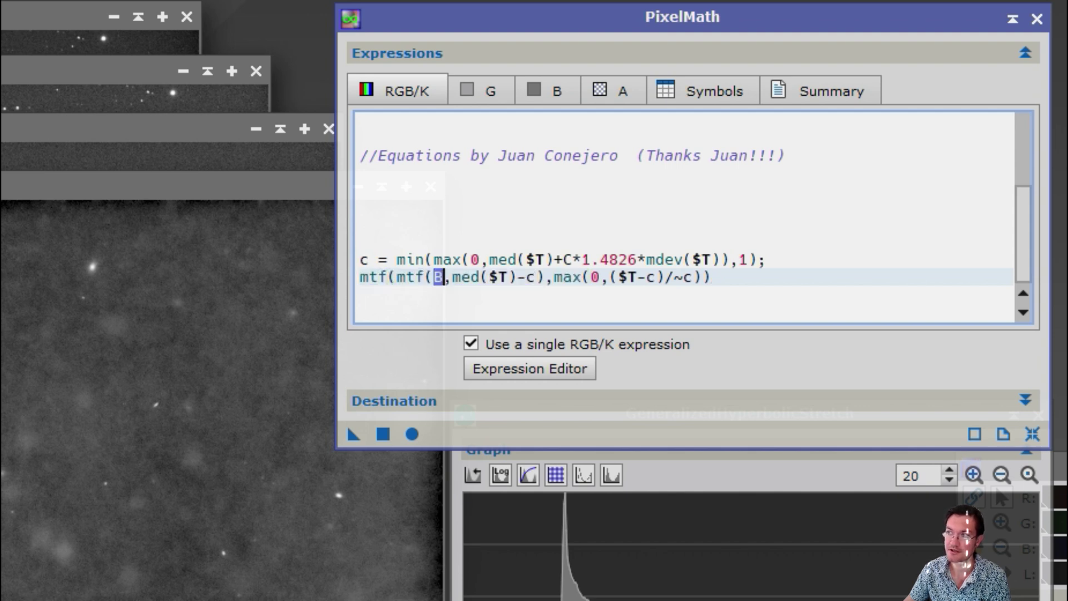
{"action": "left_click", "coordinate": [361, 224]}
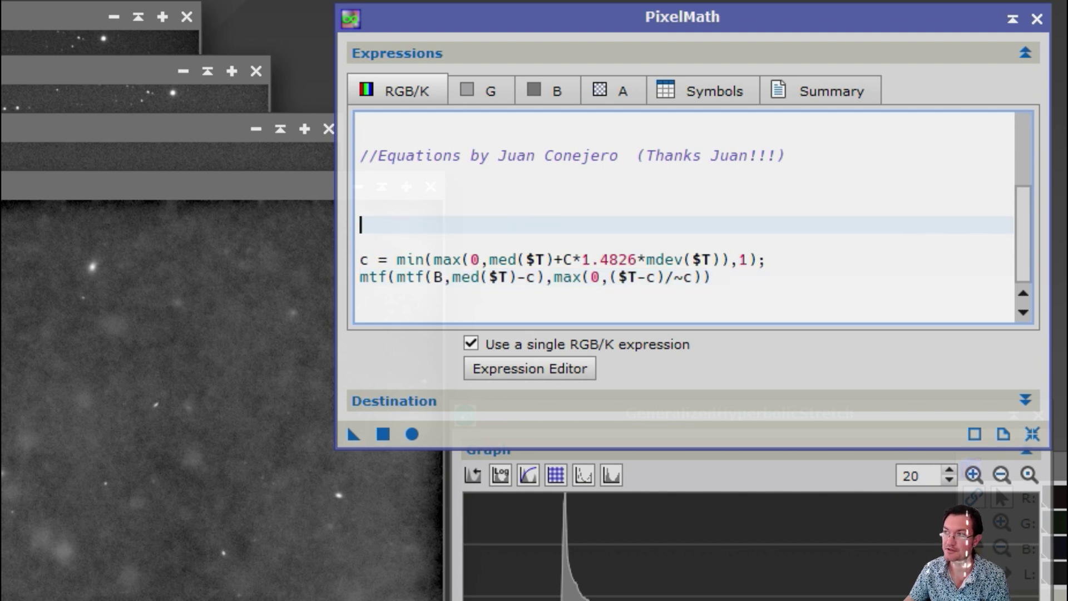
{"action": "left_click", "coordinate": [527, 277]}
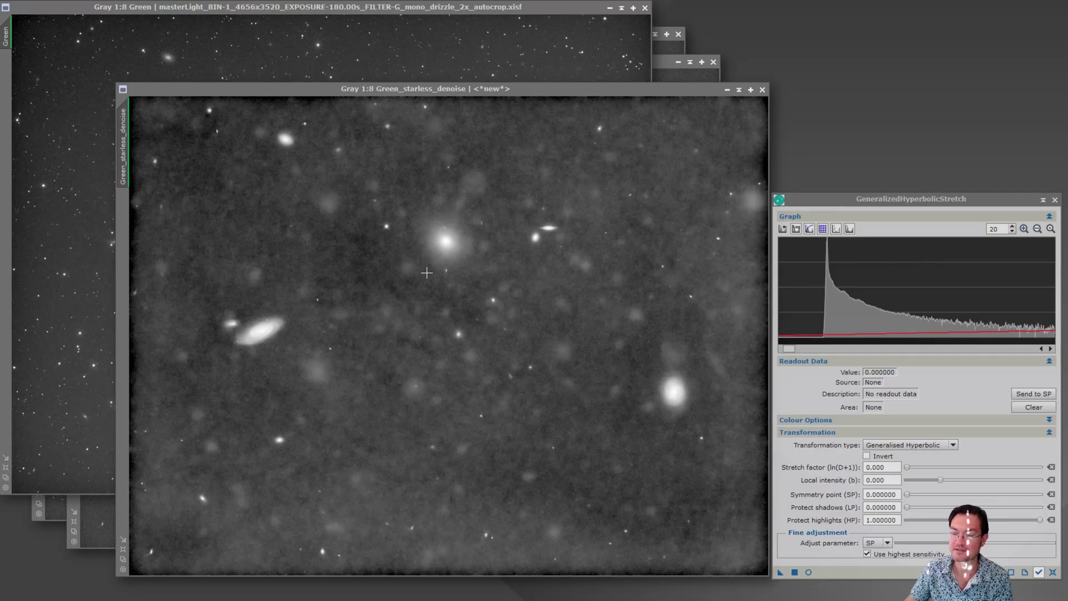
Step: Bring the Green master light forward, then switch back to Green_starless_denoise
{"action": "left_click", "coordinate": [505, 69]}
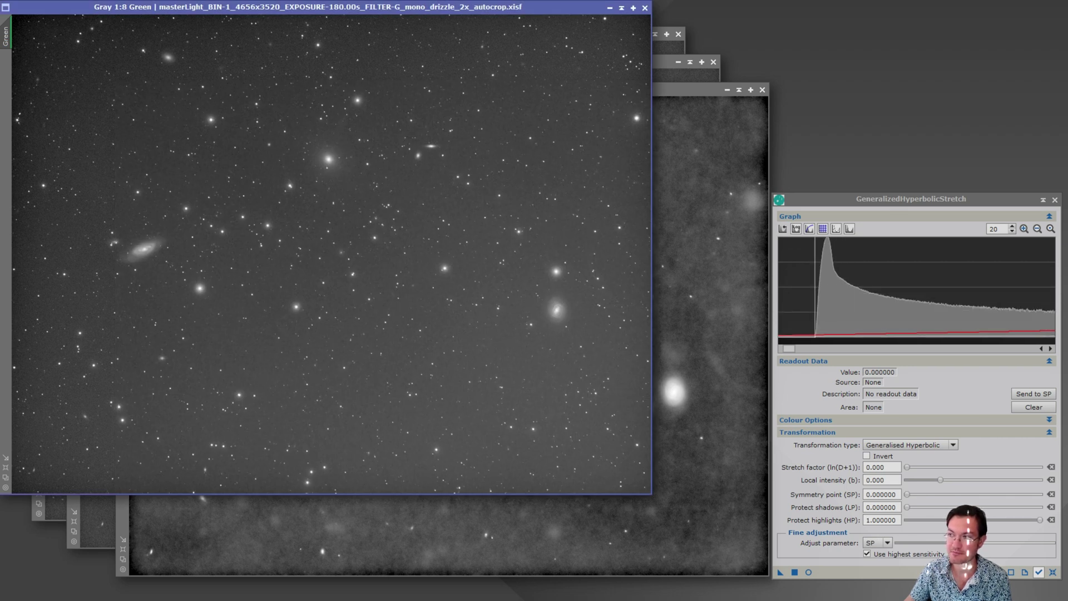
{"action": "mouse_move", "coordinate": [815, 334]}
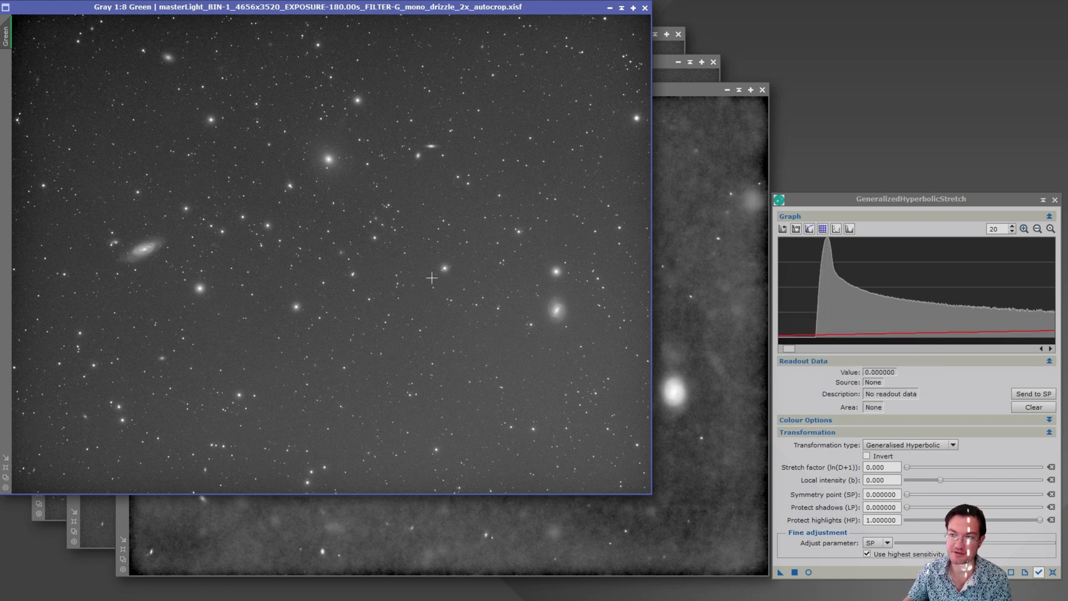
{"action": "left_click", "coordinate": [685, 268]}
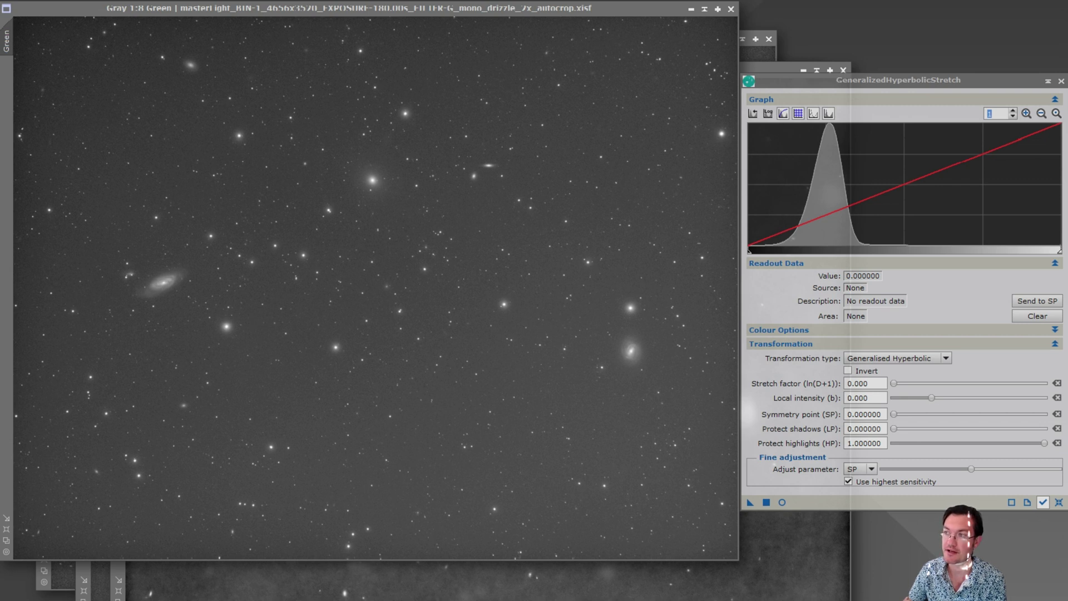
Step: Sample the image mean into GHS Readout Data, then alternate master and denoised views, ending on denoised
{"action": "left_click", "coordinate": [499, 225]}
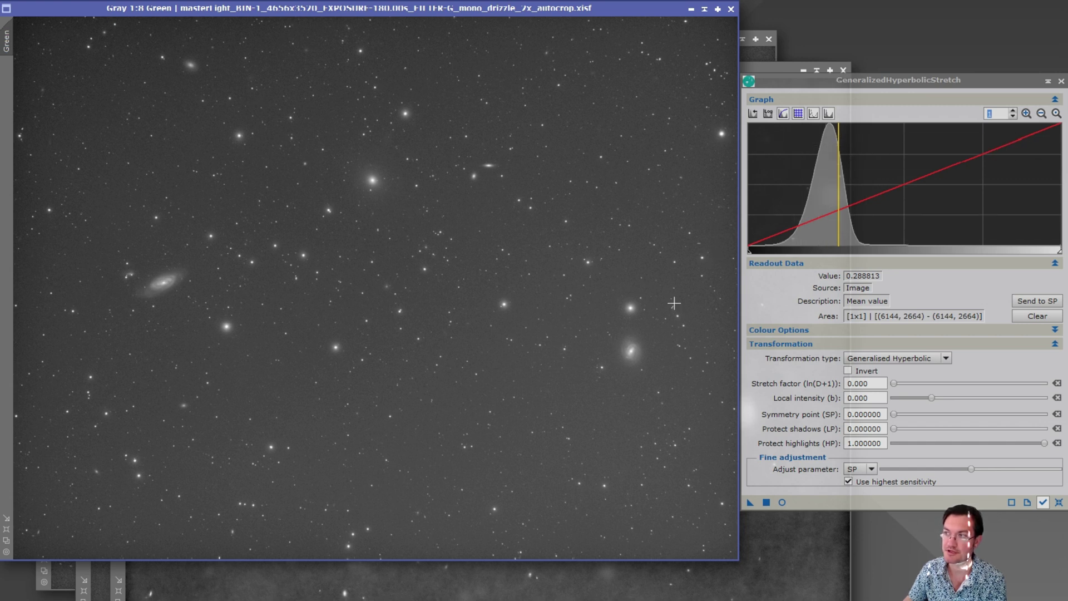
{"action": "left_click", "coordinate": [807, 558]}
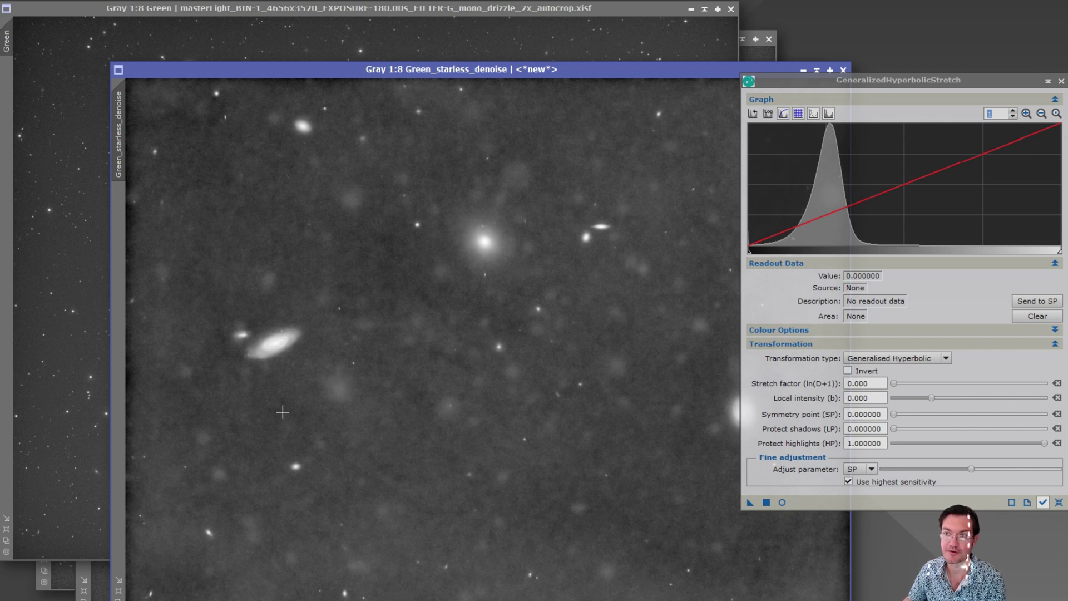
{"action": "left_click", "coordinate": [595, 53]}
{"action": "left_click", "coordinate": [790, 562]}
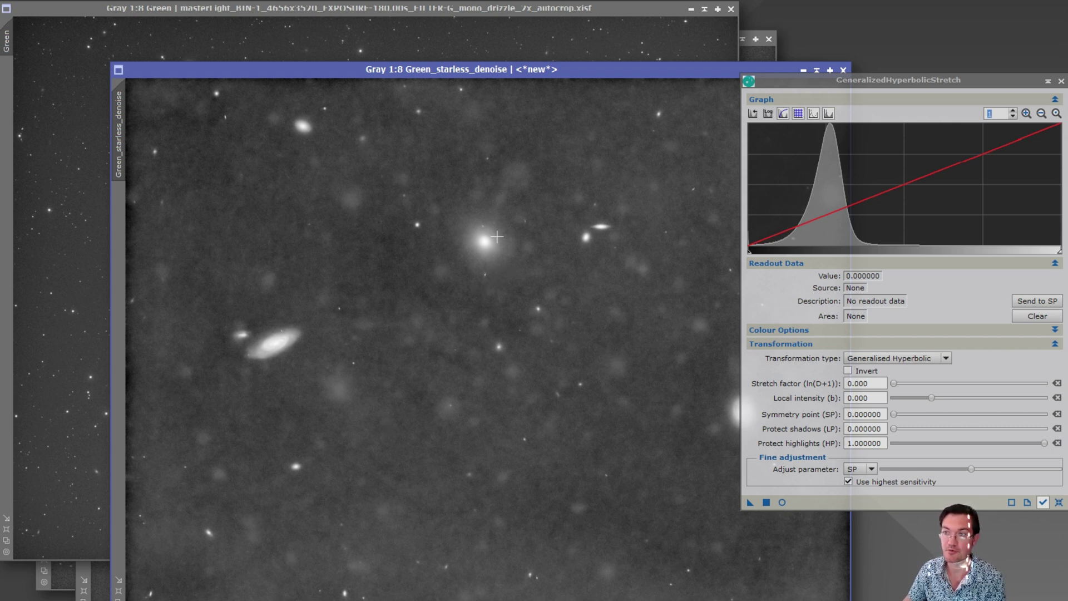
{"action": "left_click", "coordinate": [76, 308]}
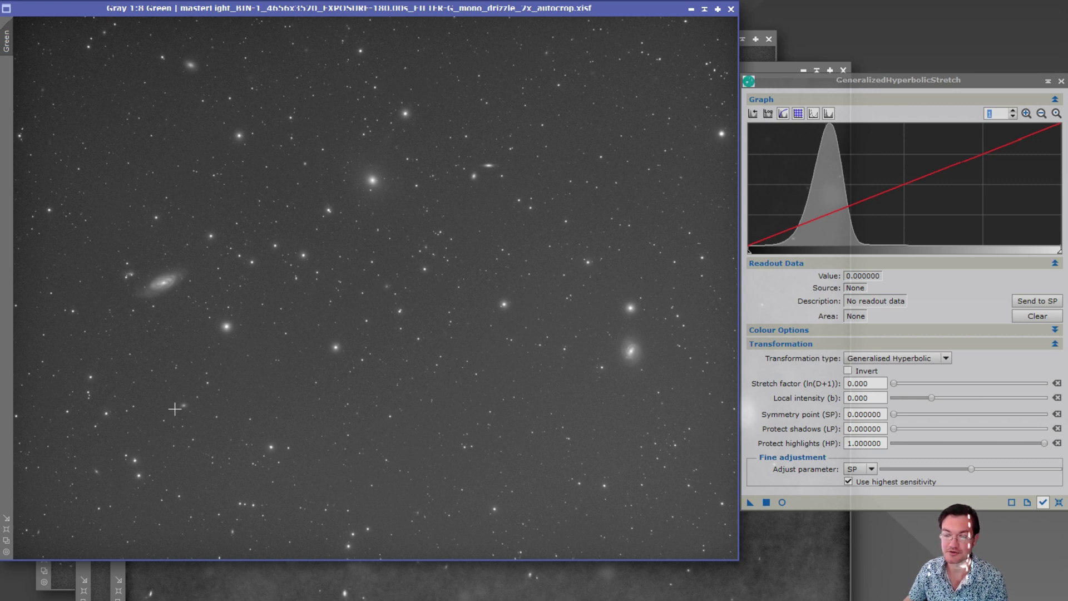
{"action": "left_click", "coordinate": [768, 566]}
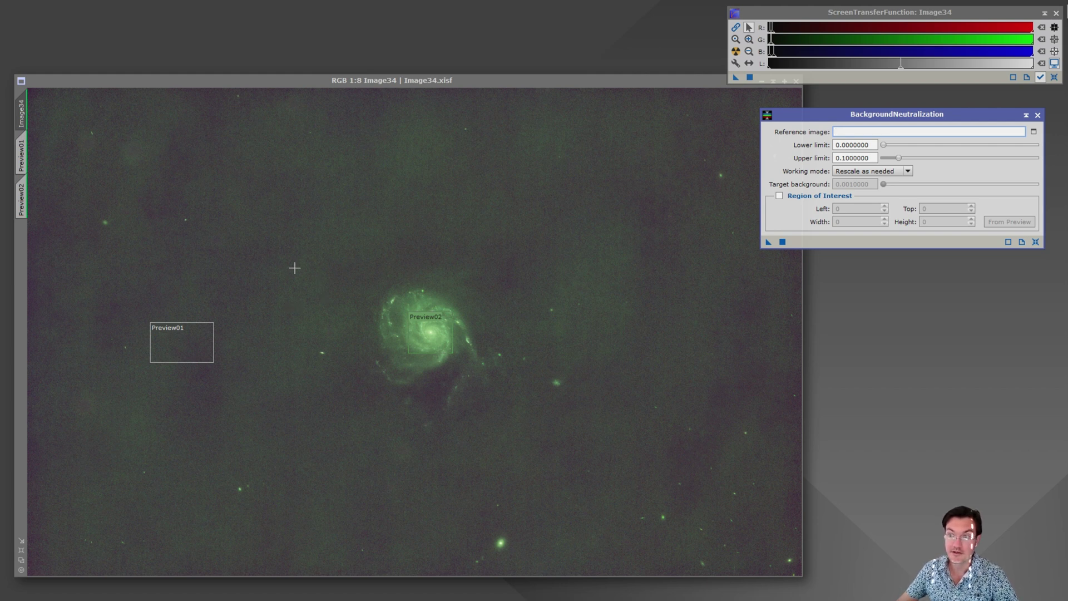
Step: Set Preview01 as the BackgroundNeutralization reference region for Image34
{"action": "left_click", "coordinate": [22, 156]}
{"action": "left_click_drag", "start_coordinate": [21, 156], "coordinate": [779, 200]}
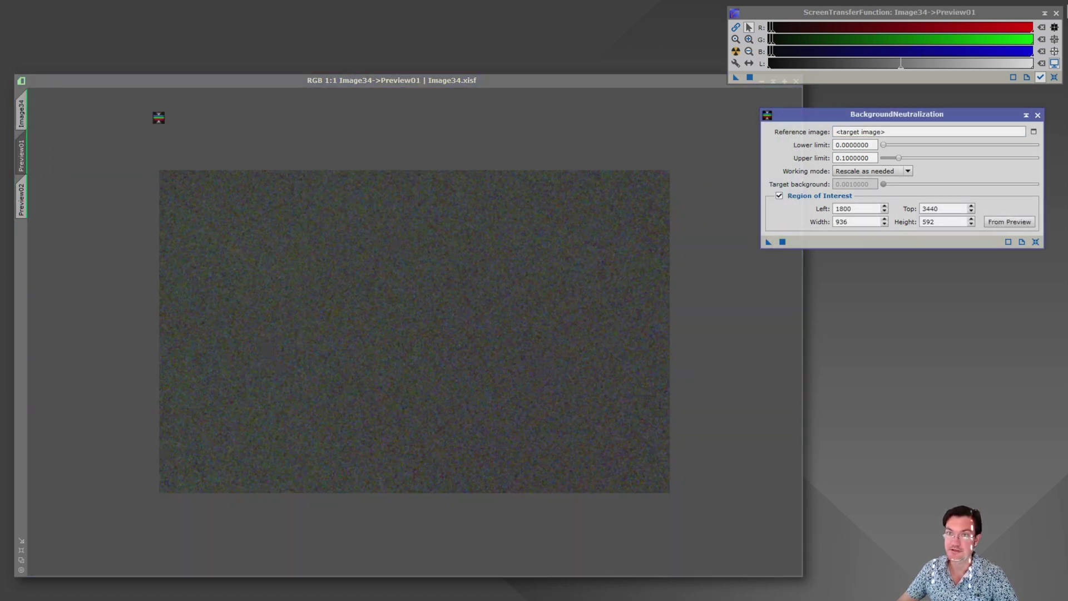
{"action": "left_click", "coordinate": [21, 114]}
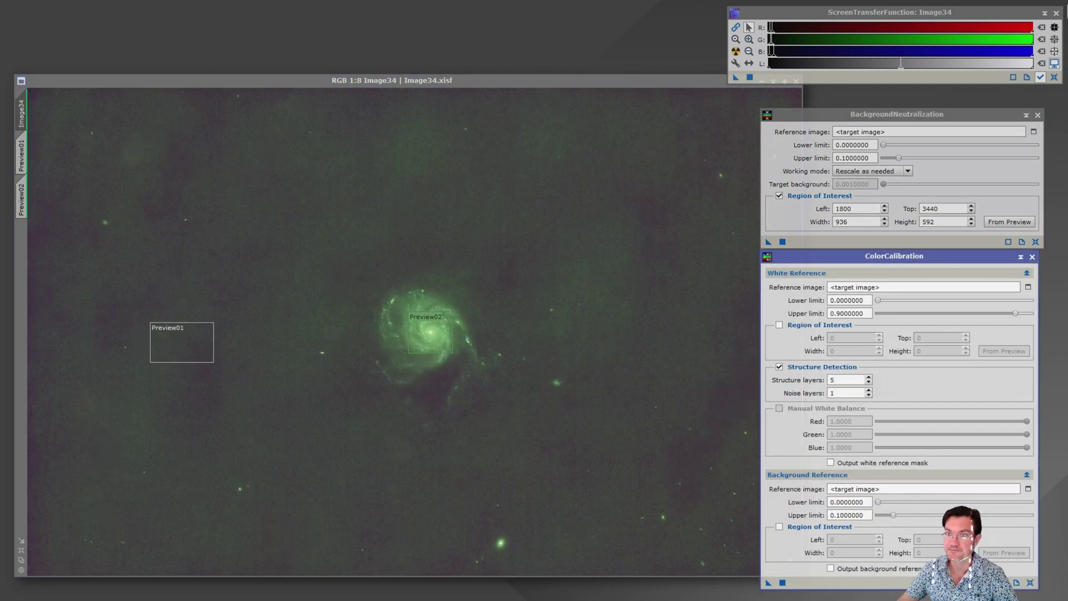
Step: Colour-calibrate Image34 with Preview01 background, Preview02 white reference, no structure detection; close both tools
{"action": "left_click", "coordinate": [21, 155]}
{"action": "left_click_drag", "start_coordinate": [21, 156], "coordinate": [785, 518]}
{"action": "left_click", "coordinate": [21, 200]}
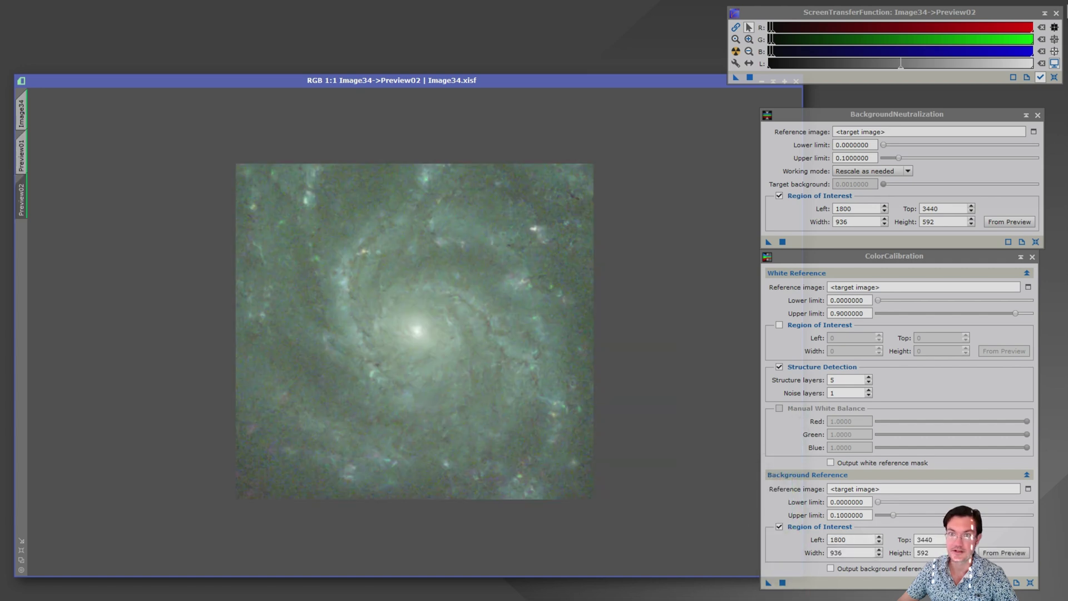
{"action": "left_click_drag", "start_coordinate": [21, 201], "coordinate": [779, 328]}
{"action": "left_click", "coordinate": [779, 367]}
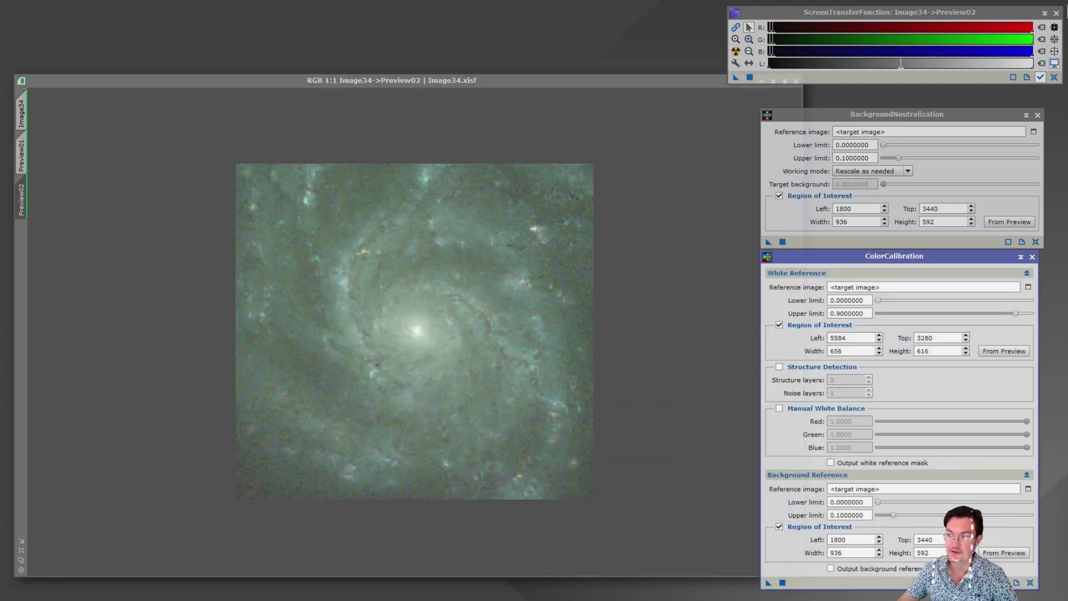
{"action": "left_click_drag", "start_coordinate": [769, 583], "coordinate": [245, 223]}
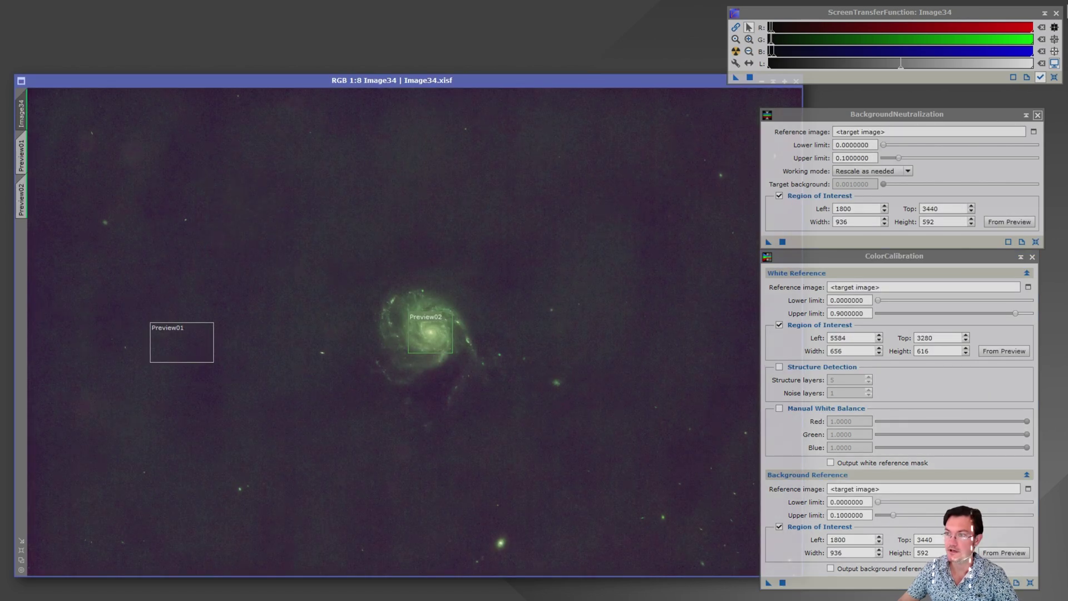
{"action": "left_click", "coordinate": [1037, 115]}
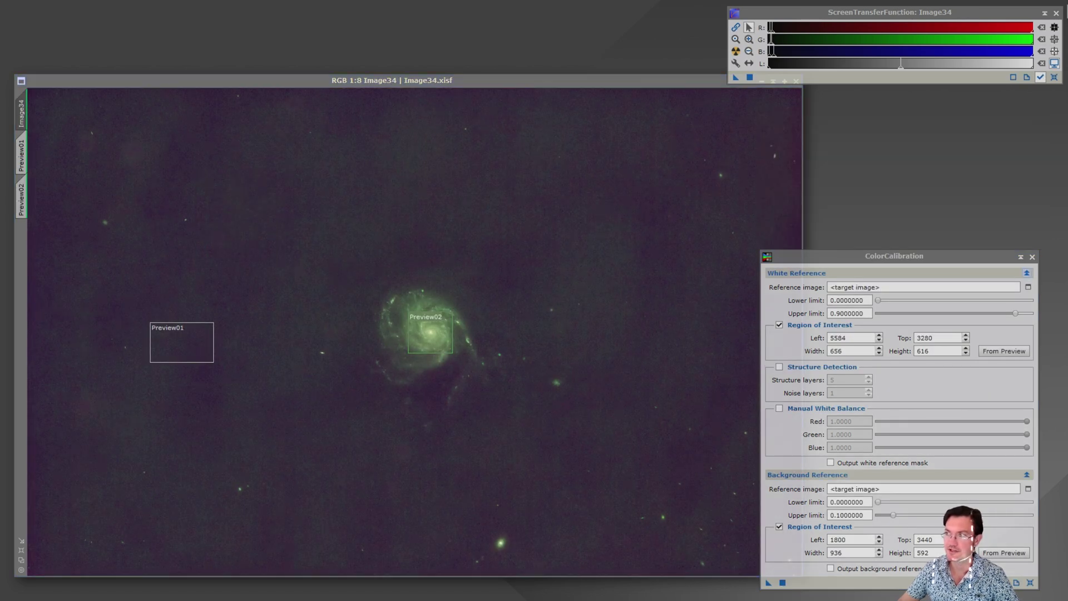
{"action": "left_click", "coordinate": [1032, 256]}
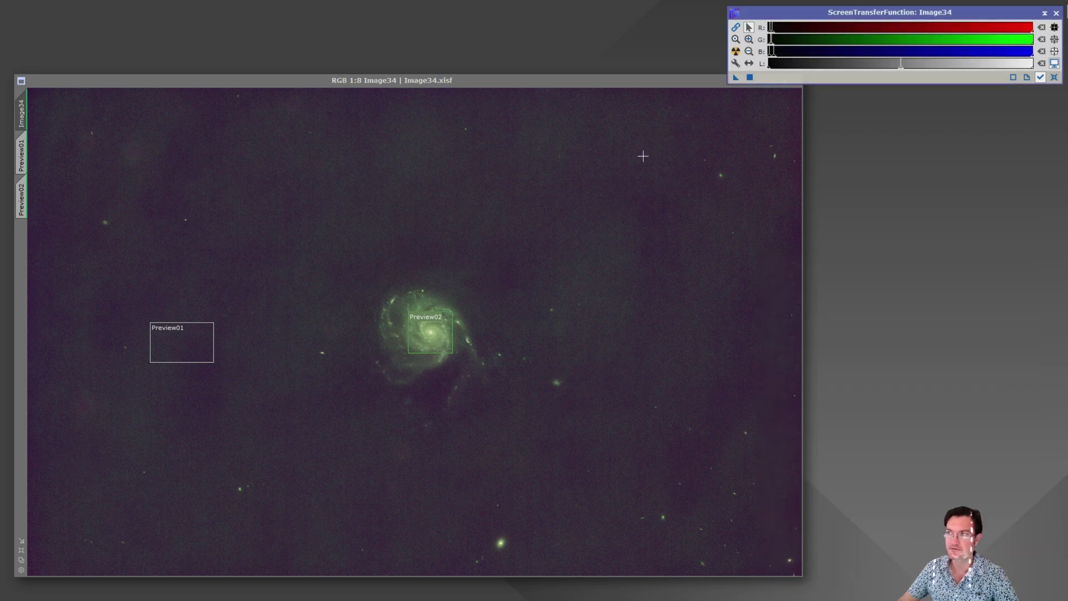
Step: Reset Image34's STF to linear and reapply Auto Stretch to the colour-calibrated image
{"action": "left_click", "coordinate": [1054, 76]}
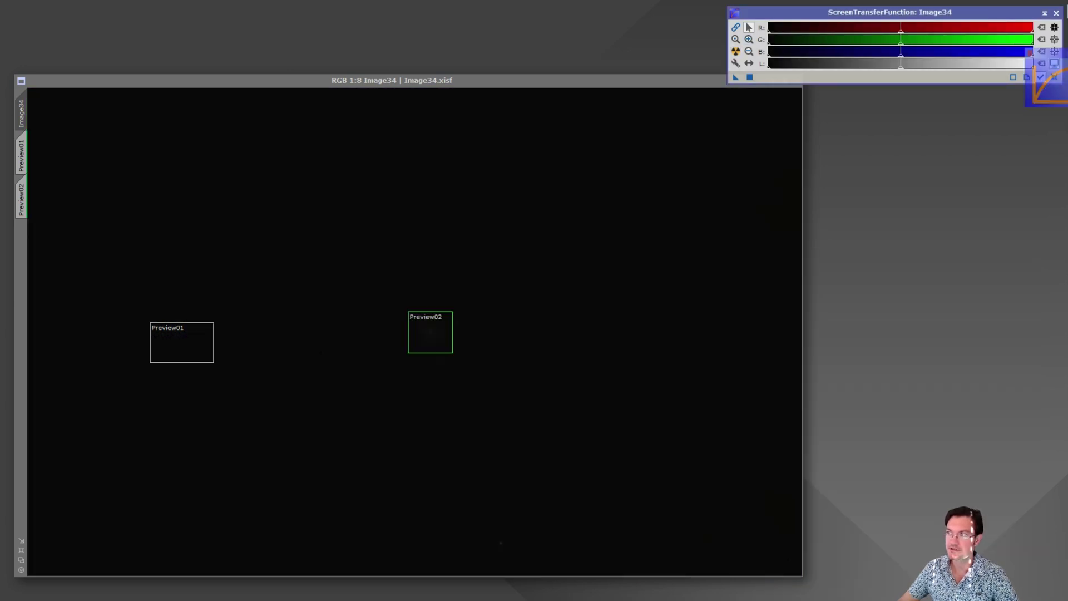
{"action": "left_click", "coordinate": [736, 51]}
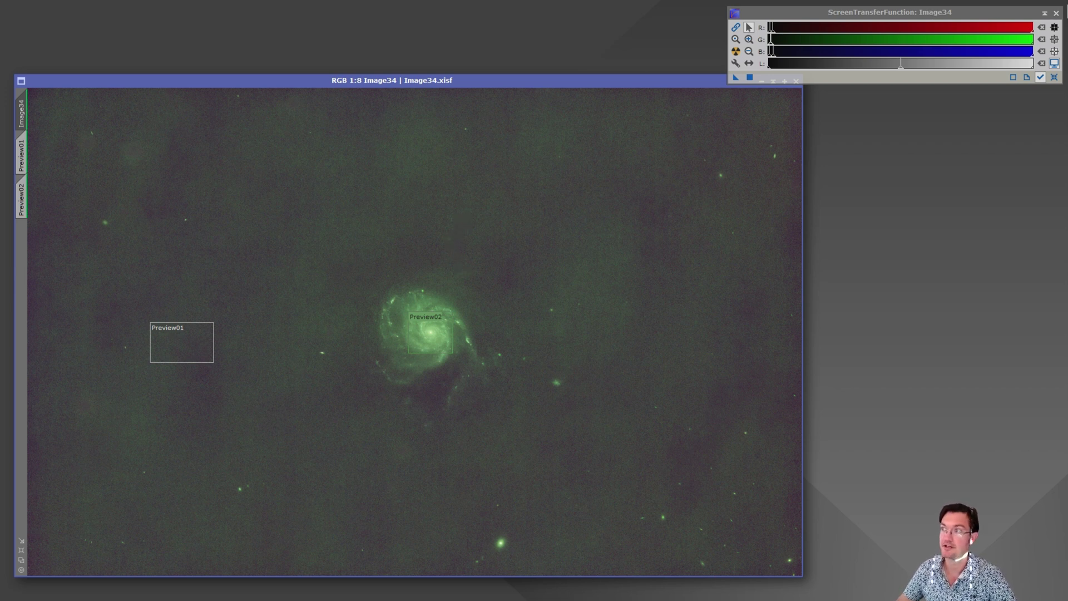
{"action": "left_click_drag", "start_coordinate": [890, 12], "coordinate": [478, 172]}
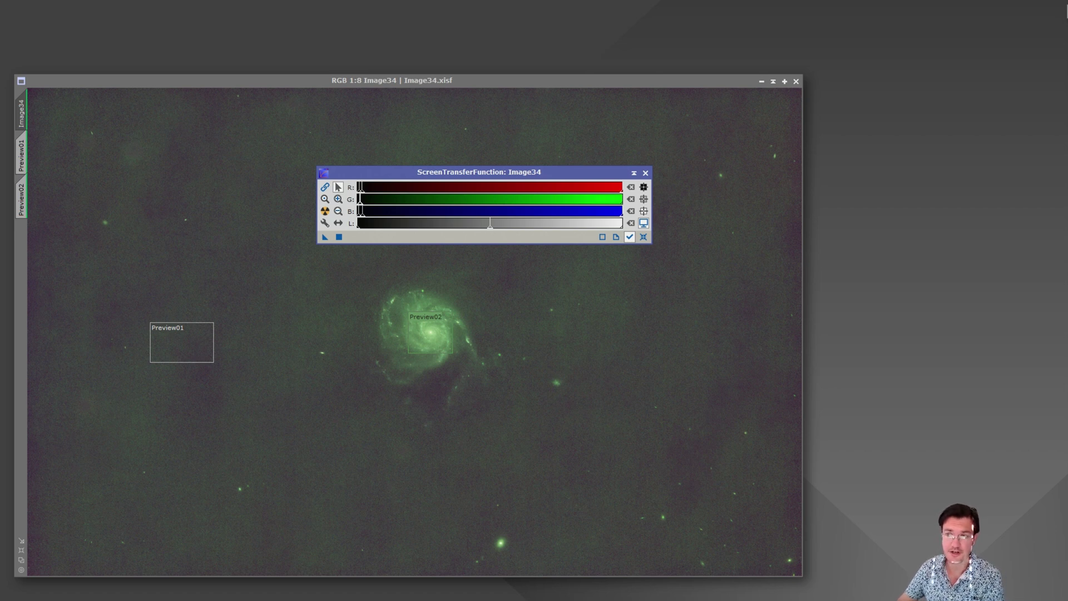
Step: Zoom in and out on Image34's galaxy, then raise the STF shadows clipping point
{"action": "left_click_drag", "start_coordinate": [328, 172], "coordinate": [541, 60]}
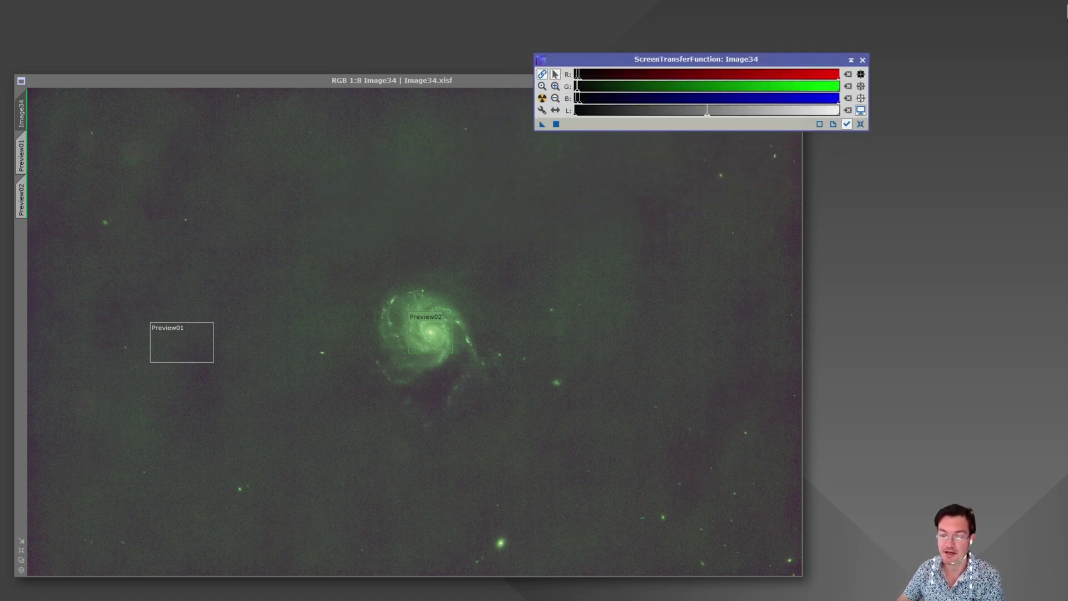
{"action": "left_click", "coordinate": [495, 187]}
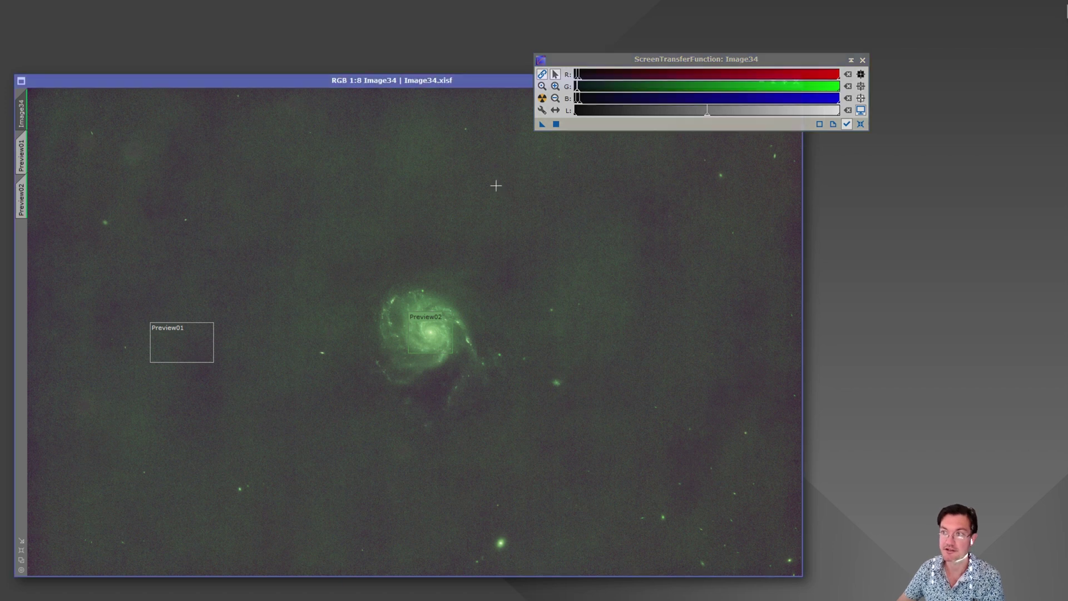
{"action": "scroll", "coordinate": [426, 350], "scroll_direction": "up", "scroll_amount": 3}
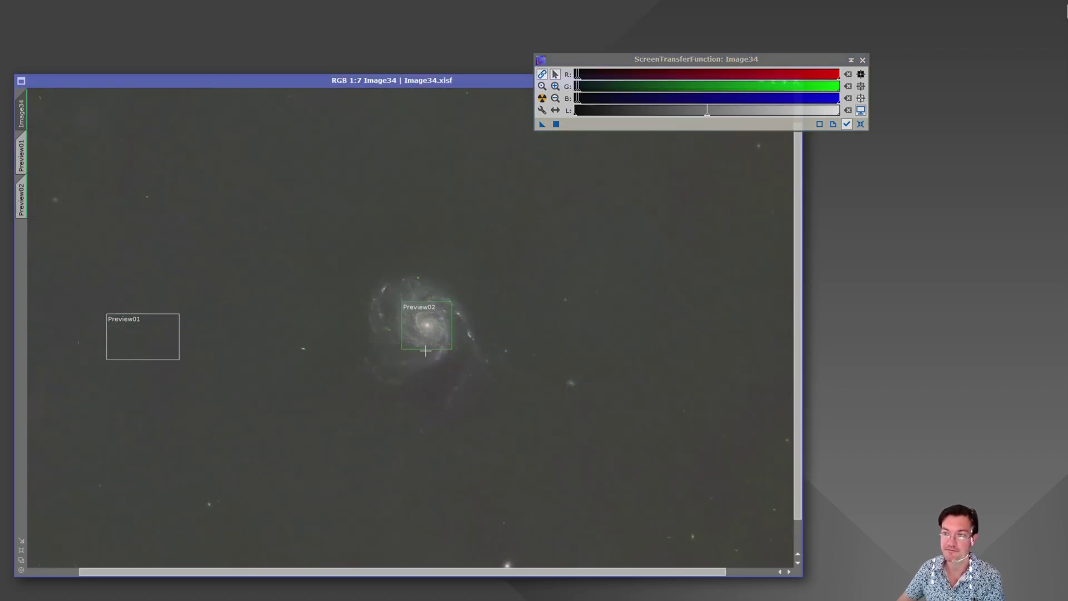
{"action": "scroll", "coordinate": [426, 351], "scroll_direction": "up", "scroll_amount": 2}
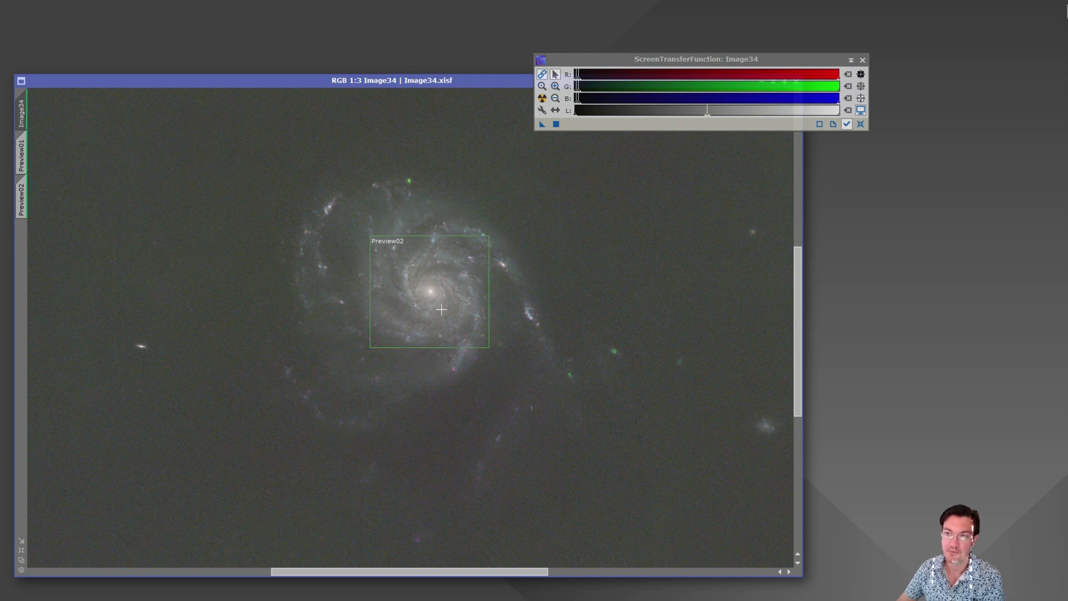
{"action": "scroll", "coordinate": [442, 310], "scroll_direction": "down", "scroll_amount": 5}
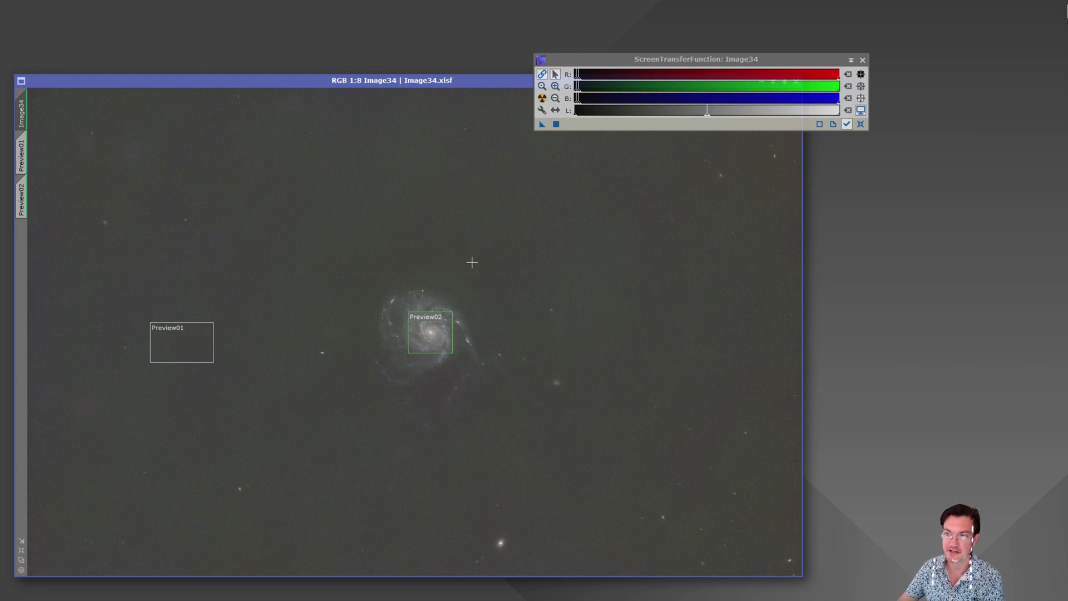
{"action": "mouse_move", "coordinate": [578, 98]}
{"action": "left_mouse_down"}
{"action": "mouse_move", "coordinate": [600, 98]}
{"action": "mouse_move", "coordinate": [577, 98]}
{"action": "left_mouse_up"}
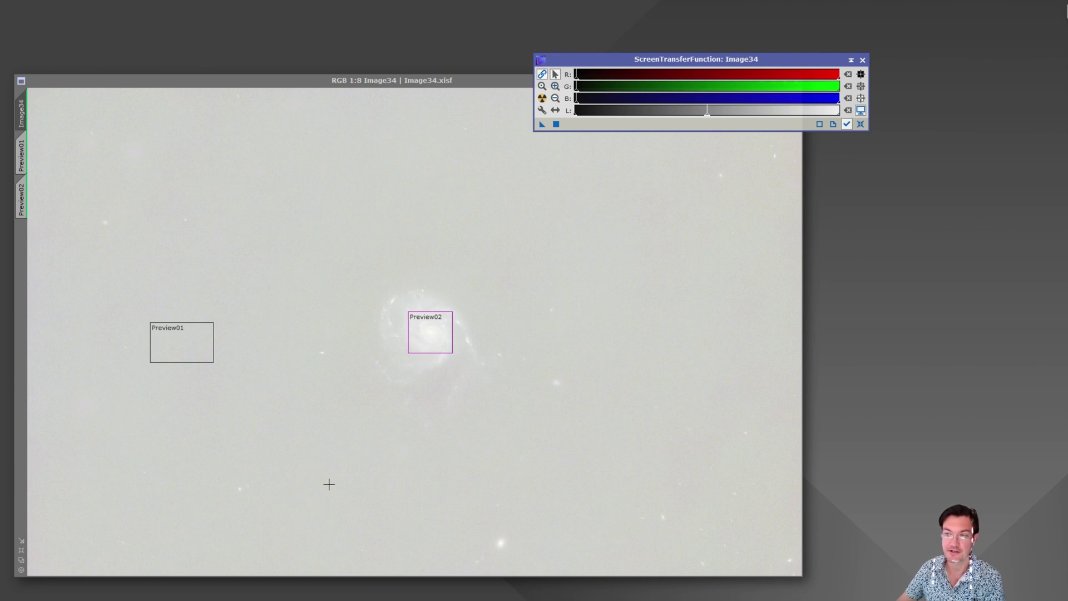
Step: Reset Image34's screen transfer function to linear, then auto-stretch its display again
{"action": "key", "text": "ctrl+F12"}
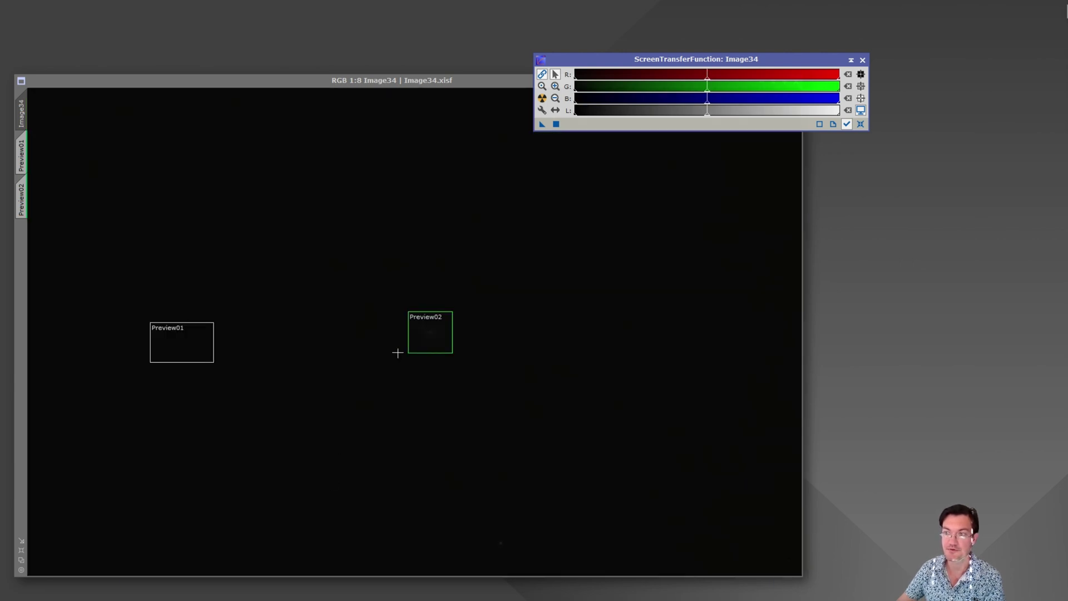
{"action": "left_click", "coordinate": [313, 332]}
{"action": "key", "text": "ctrl+a"}
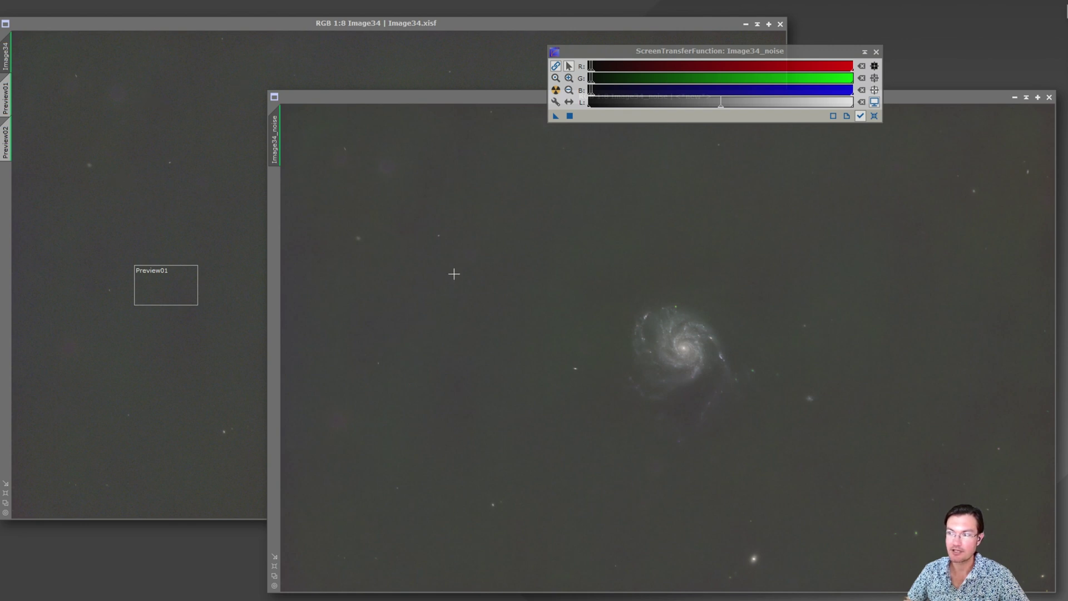
Step: Auto-stretch Image34_noise's display, then bring the GHS-stretched Image34 back to the front
{"action": "left_click", "coordinate": [199, 212]}
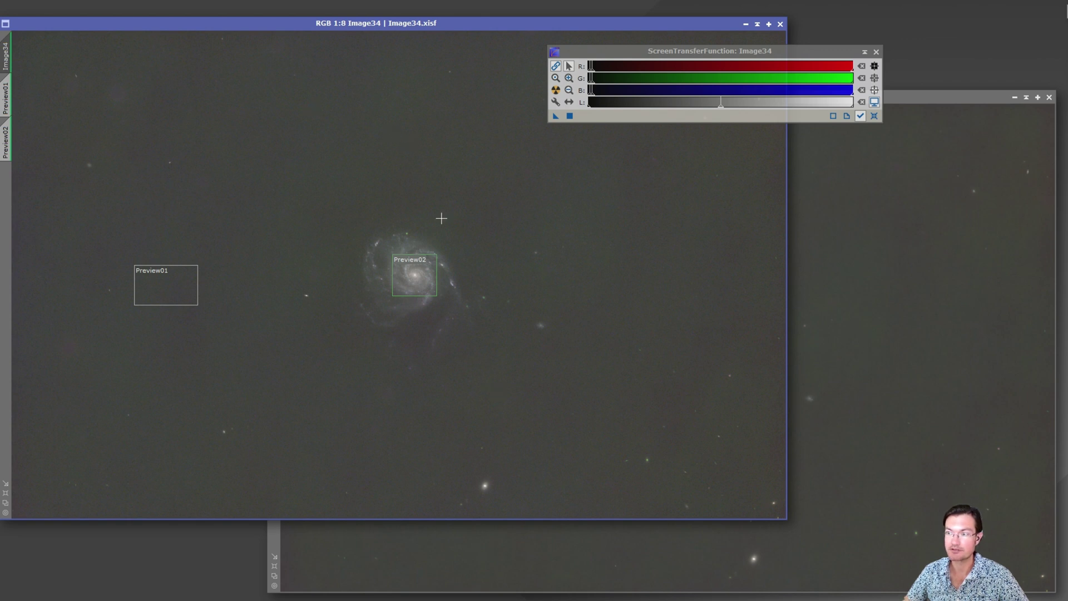
{"action": "left_click", "coordinate": [874, 341]}
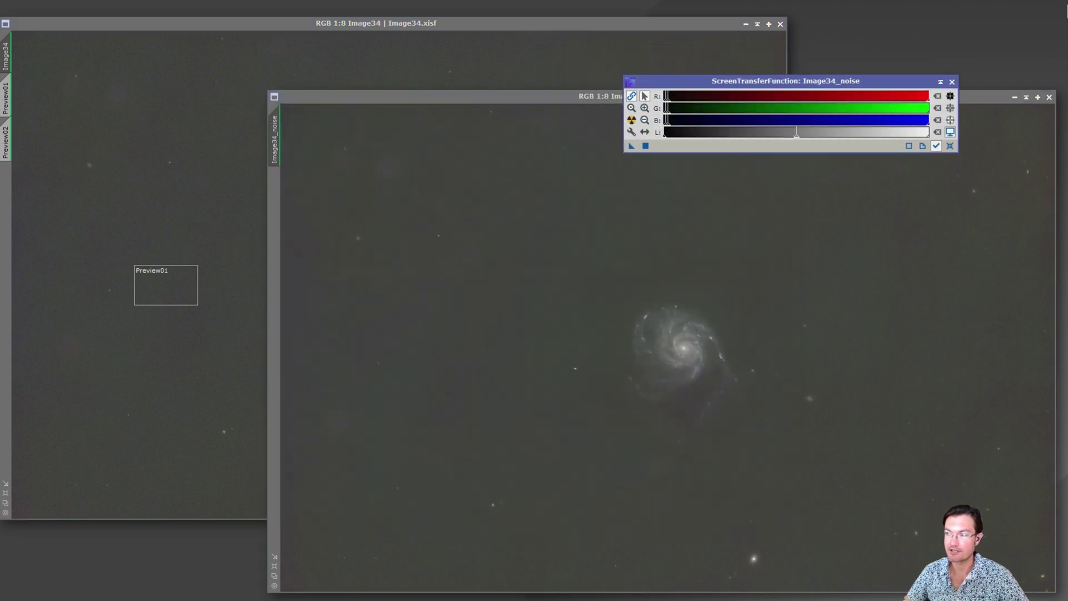
{"action": "left_click", "coordinate": [534, 336]}
{"action": "key", "text": "ctrl+a"}
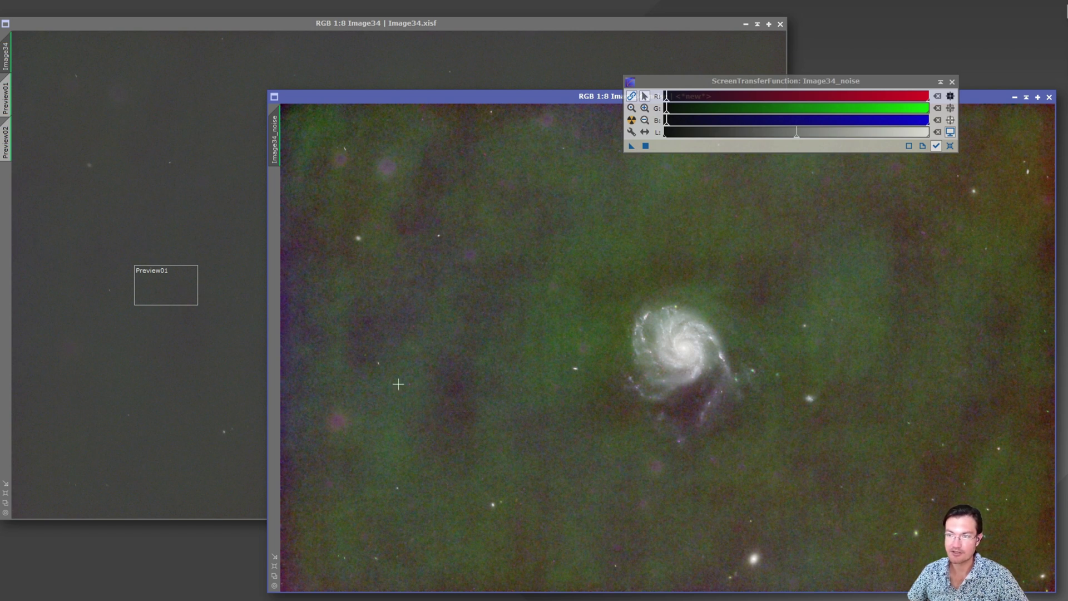
{"action": "left_click", "coordinate": [206, 369]}
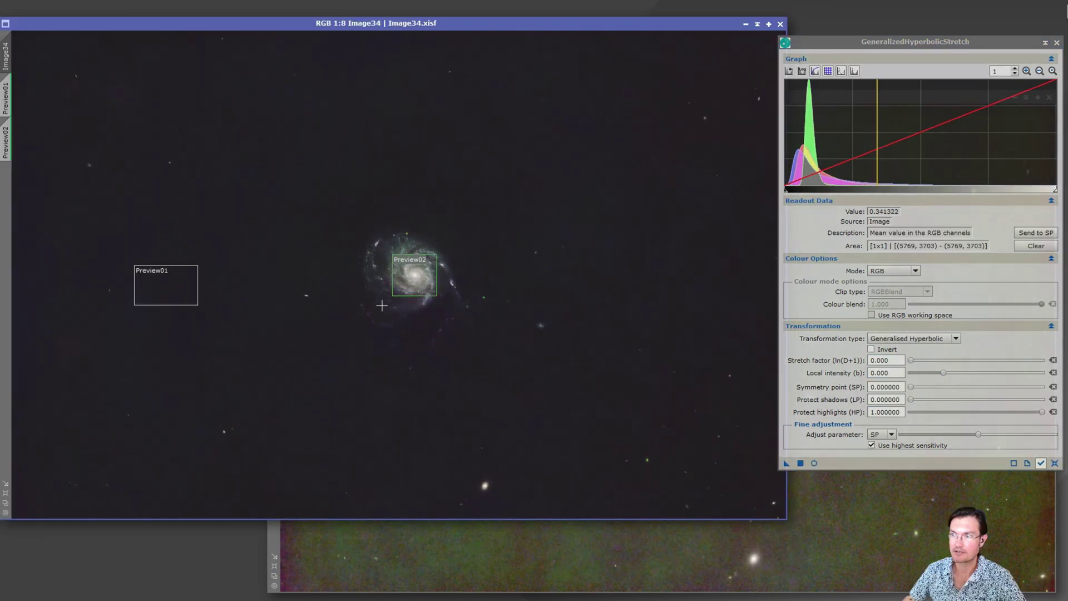
Step: Close the GHS tool and select the first GHS step in Image34's processing history
{"action": "scroll", "coordinate": [394, 281], "scroll_direction": "up", "scroll_amount": 1}
{"action": "scroll", "coordinate": [490, 289], "scroll_direction": "up", "scroll_amount": 1}
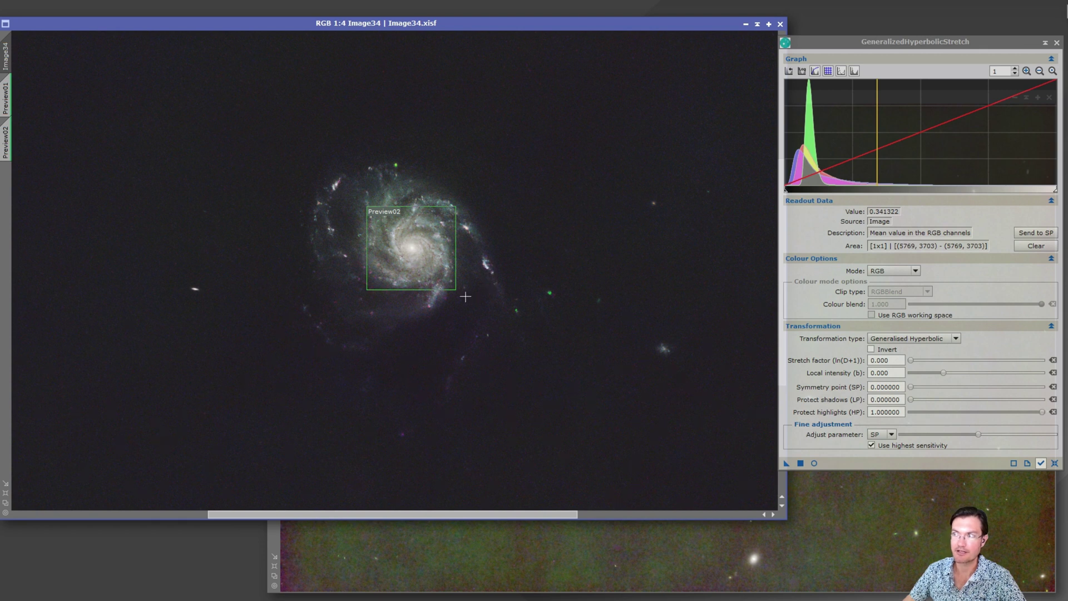
{"action": "left_click", "coordinate": [658, 559]}
{"action": "left_click_drag", "start_coordinate": [915, 41], "coordinate": [793, 93]}
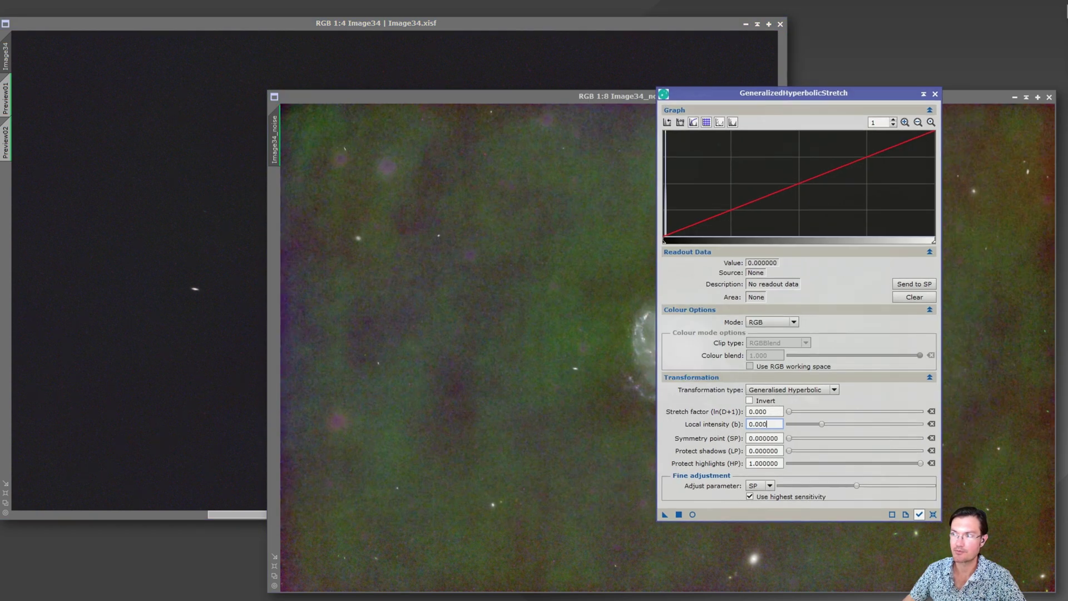
{"action": "left_click", "coordinate": [935, 93]}
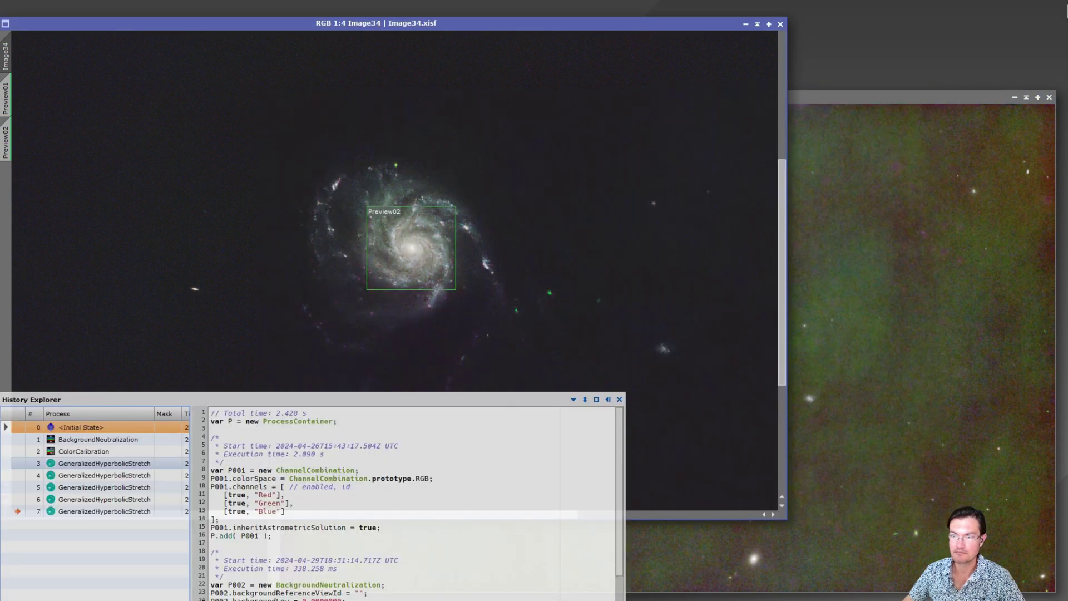
{"action": "left_click", "coordinate": [104, 463]}
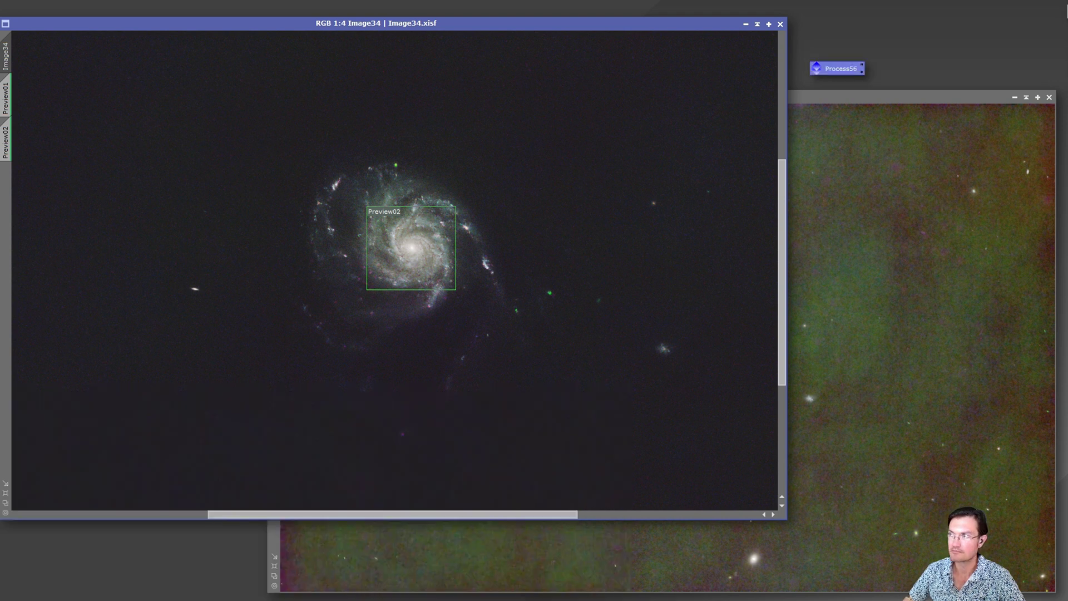
Step: Disable the BackgroundNeutralization and ColorCalibration steps in the Process56 container
{"action": "left_click", "coordinate": [610, 220]}
{"action": "left_click", "coordinate": [676, 232]}
{"action": "left_click", "coordinate": [610, 232]}
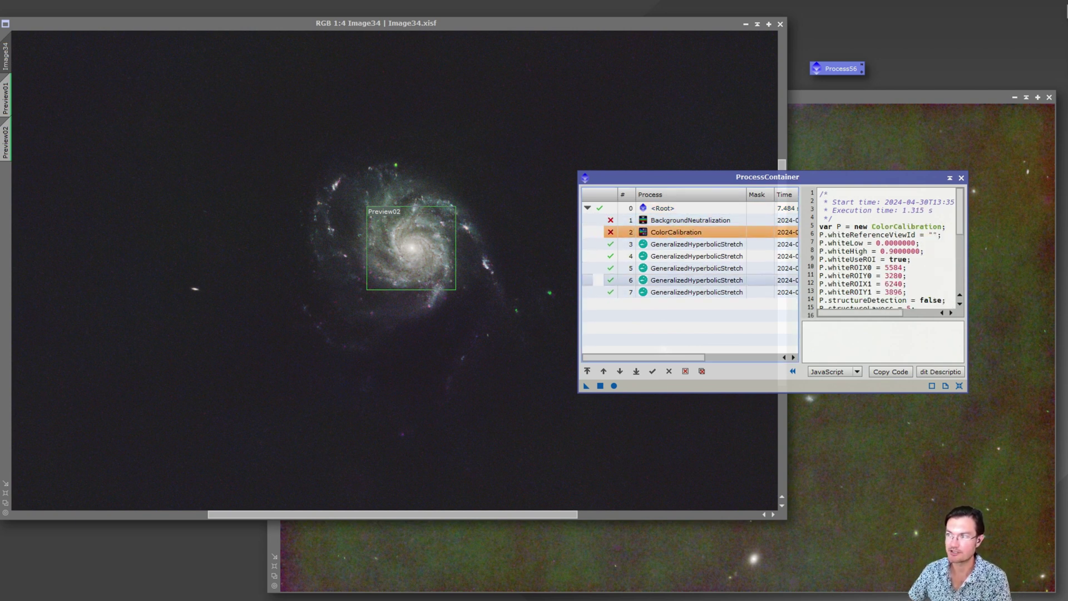
Step: Apply Process56's GHS stretches to Image34_noise, close the container and reset the STF
{"action": "left_click_drag", "start_coordinate": [695, 177], "coordinate": [493, 121]}
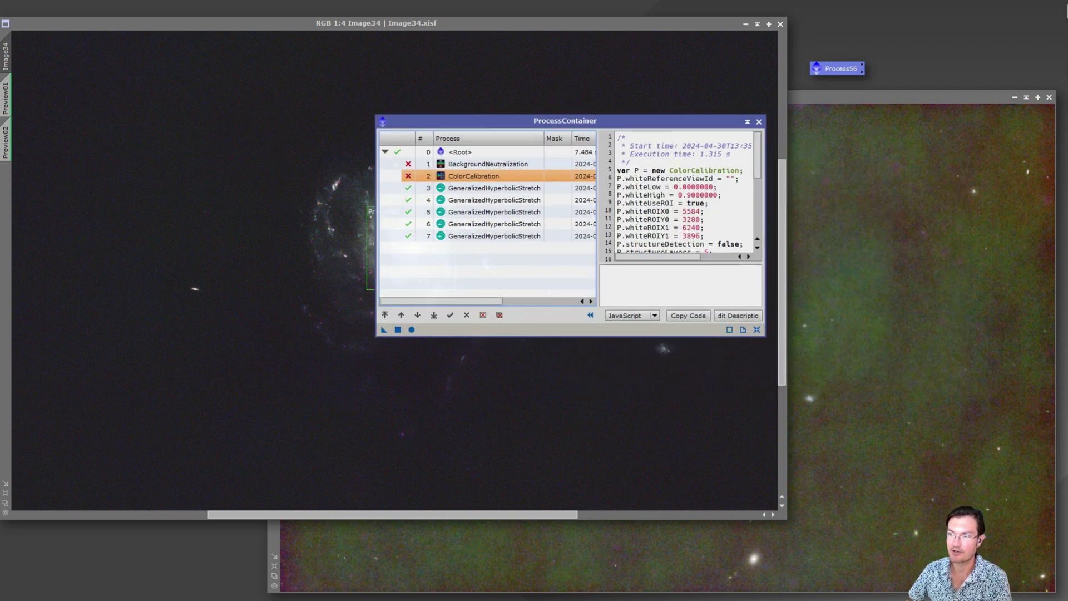
{"action": "left_click_drag", "start_coordinate": [384, 330], "coordinate": [857, 340]}
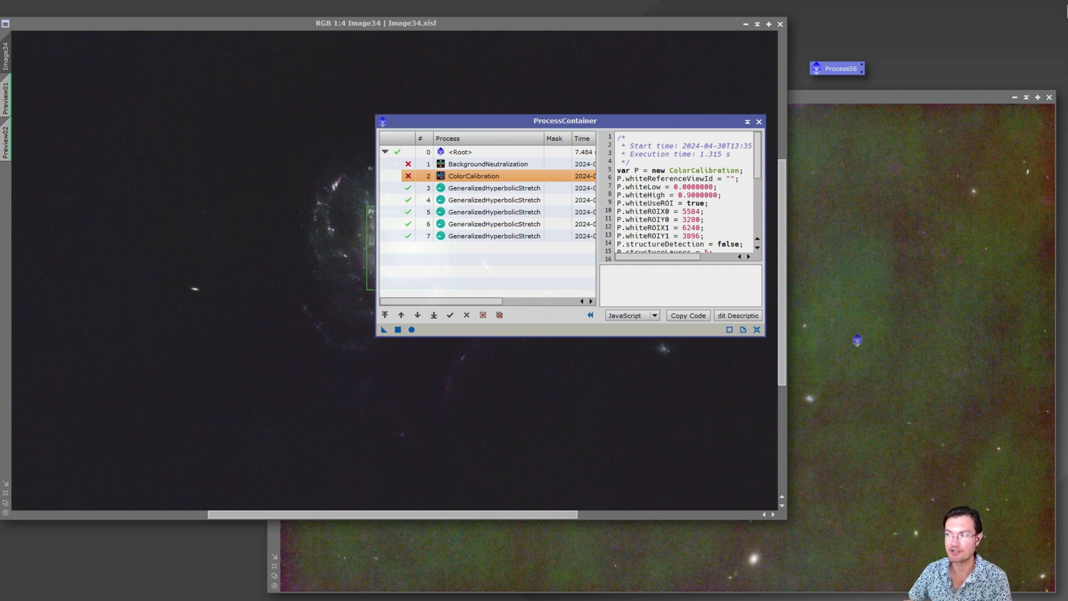
{"action": "left_click_drag", "start_coordinate": [857, 340], "coordinate": [858, 340]}
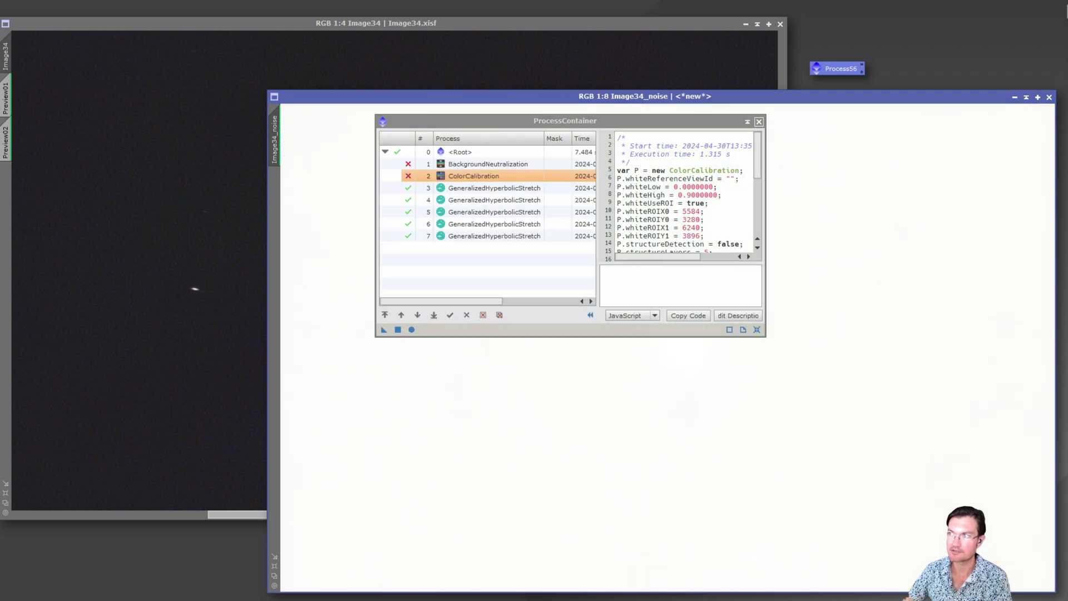
{"action": "left_click", "coordinate": [759, 121]}
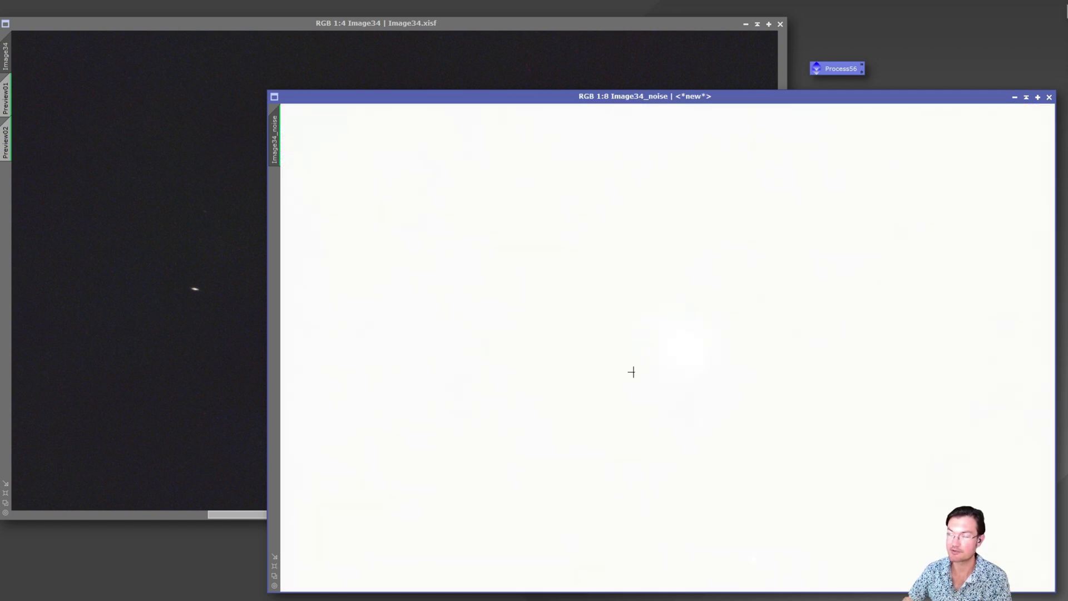
{"action": "key", "text": "ctrl+F12"}
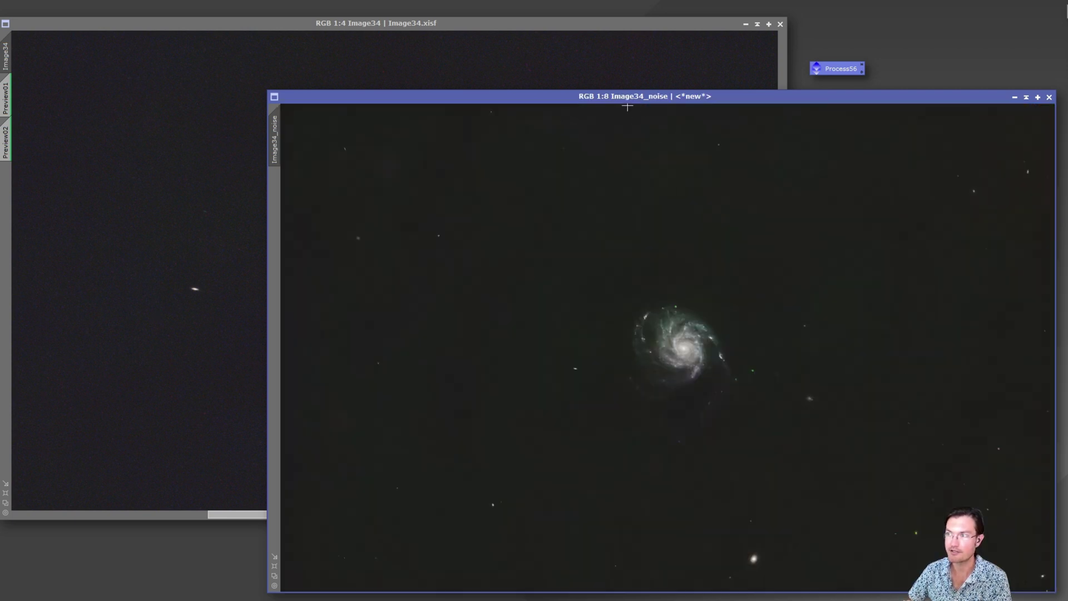
{"action": "scroll", "coordinate": [664, 358], "scroll_direction": "up", "scroll_amount": 4}
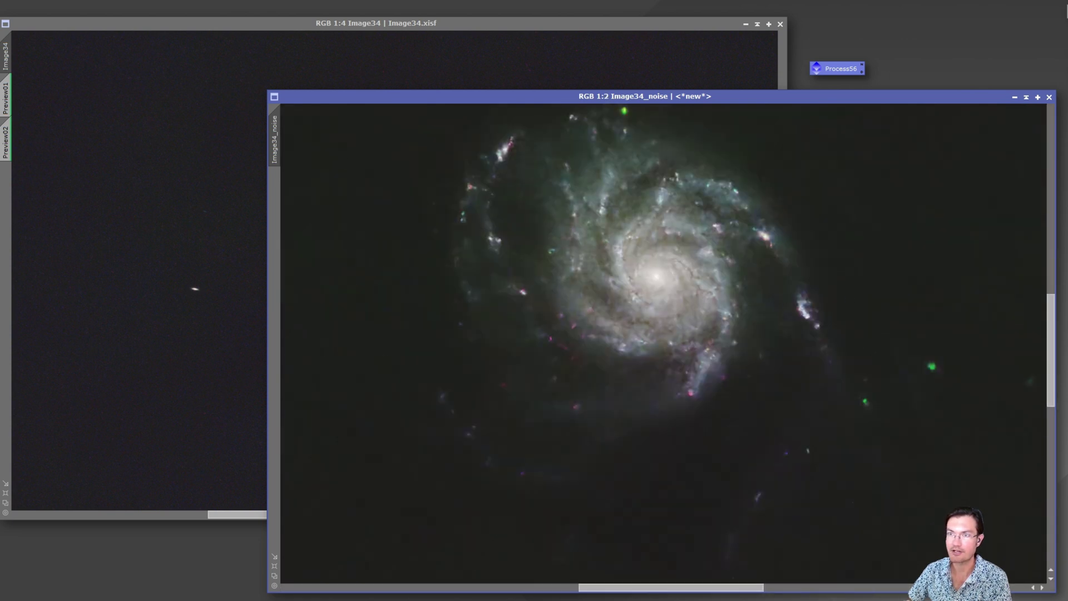
Step: Flip between Image34_noise and Image34 with Ctrl+Tab, then bring the noise image forward zoomed out
{"action": "scroll", "coordinate": [233, 139], "scroll_direction": "up", "scroll_amount": 1}
{"action": "left_click_drag", "start_coordinate": [500, 97], "coordinate": [233, 23]}
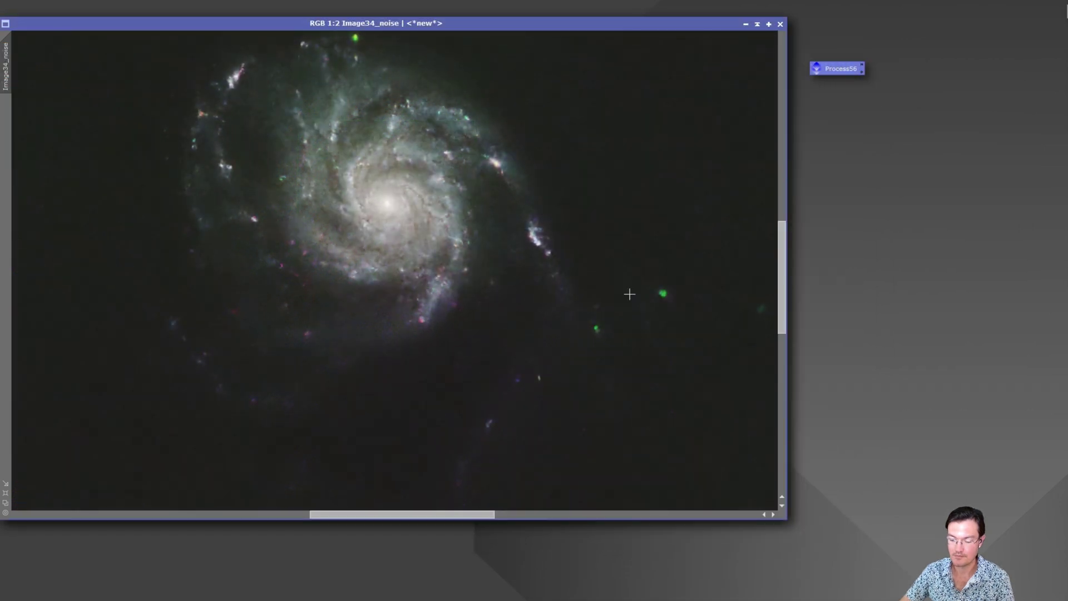
{"action": "key", "text": "ctrl+Tab"}
{"action": "key", "text": "ctrl+Tab"}
{"action": "key", "text": "ctrl+Tab"}
{"action": "key", "text": "ctrl+Tab"}
{"action": "key", "text": "ctrl+Tab"}
{"action": "key", "text": "ctrl+Tab"}
{"action": "key", "text": "ctrl+Tab"}
{"action": "key", "text": "ctrl+Tab"}
{"action": "key", "text": "ctrl+Tab"}
{"action": "key", "text": "ctrl+Tab"}
{"action": "key", "text": "ctrl+Tab"}
{"action": "key", "text": "ctrl+Tab"}
{"action": "key", "text": "ctrl+Tab"}
{"action": "key", "text": "ctrl+Tab"}
{"action": "key", "text": "ctrl+Tab"}
{"action": "key", "text": "ctrl+Tab"}
{"action": "key", "text": "ctrl+Tab"}
{"action": "key", "text": "ctrl+Tab"}
{"action": "key", "text": "ctrl+Tab"}
{"action": "key", "text": "ctrl+Tab"}
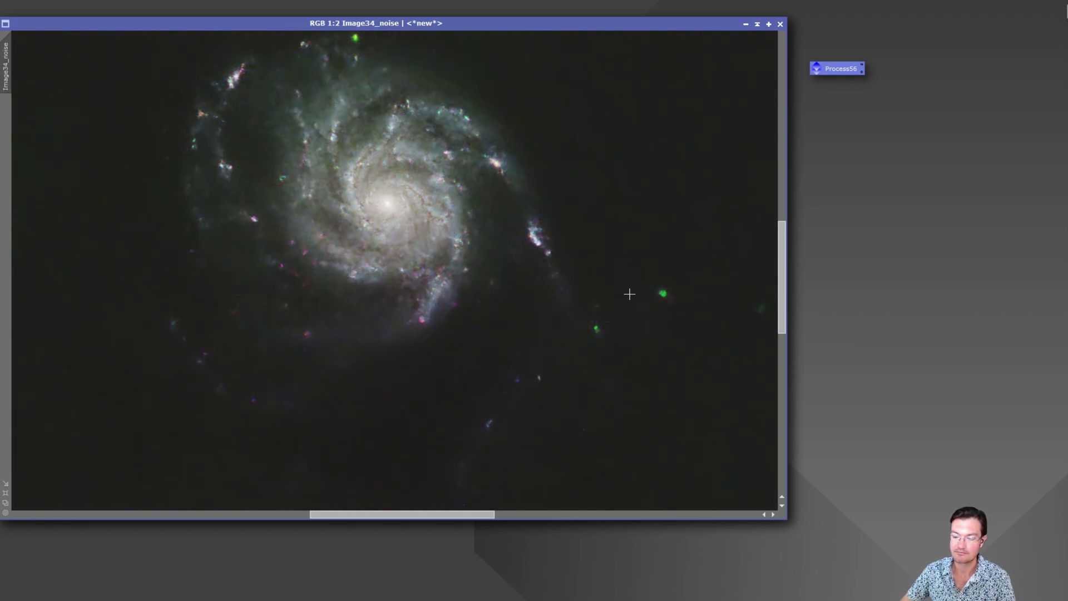
{"action": "key", "text": "ctrl+Tab"}
{"action": "left_click_drag", "start_coordinate": [556, 22], "coordinate": [849, 105]}
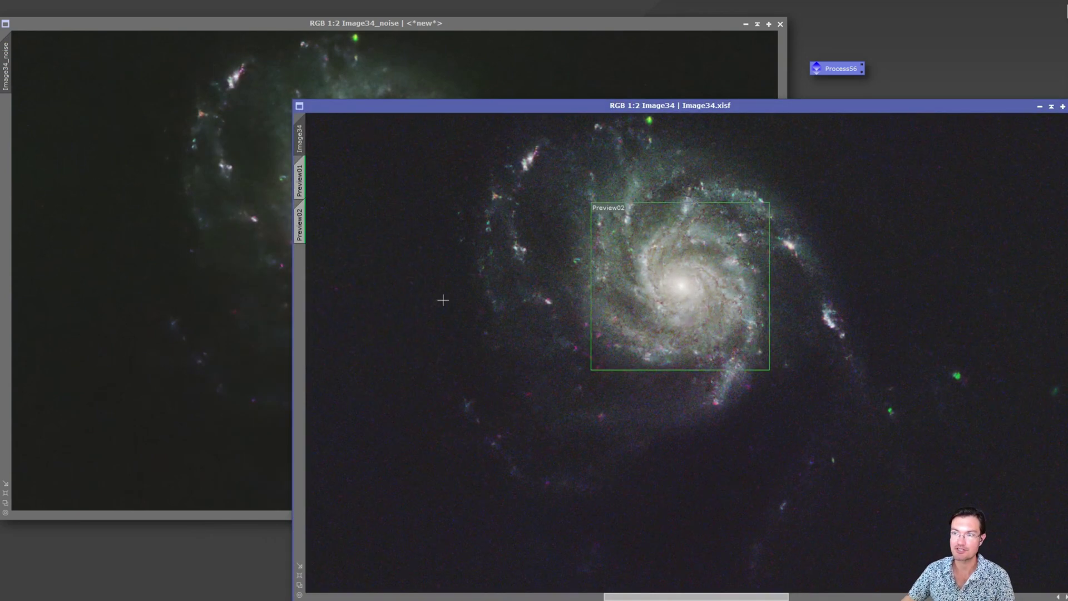
{"action": "left_click", "coordinate": [249, 241]}
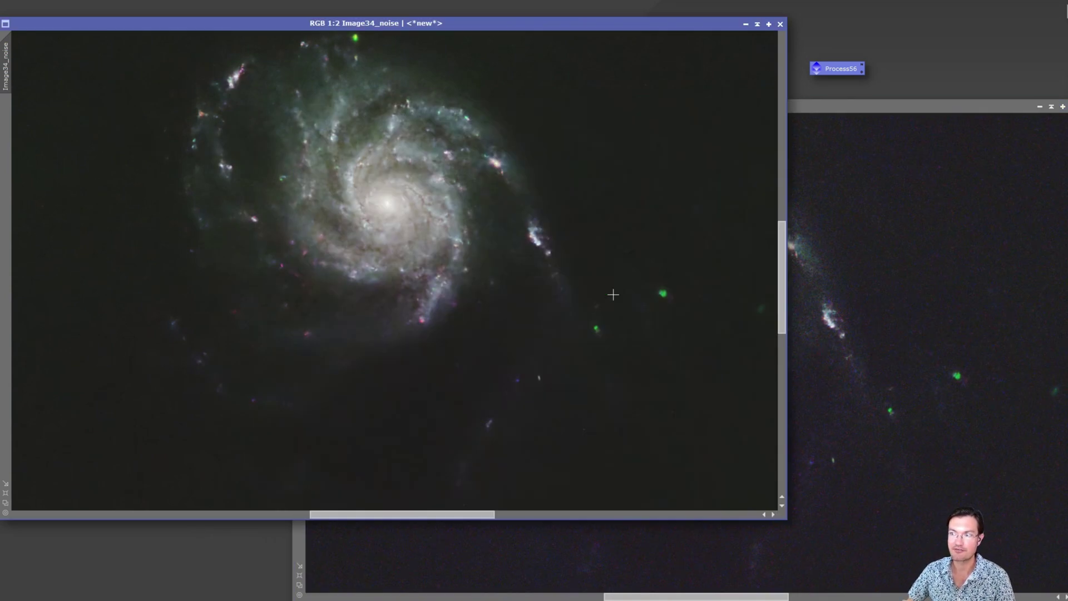
{"action": "scroll", "coordinate": [590, 301], "scroll_direction": "down", "scroll_amount": 3}
{"action": "scroll", "coordinate": [608, 306], "scroll_direction": "down", "scroll_amount": 2}
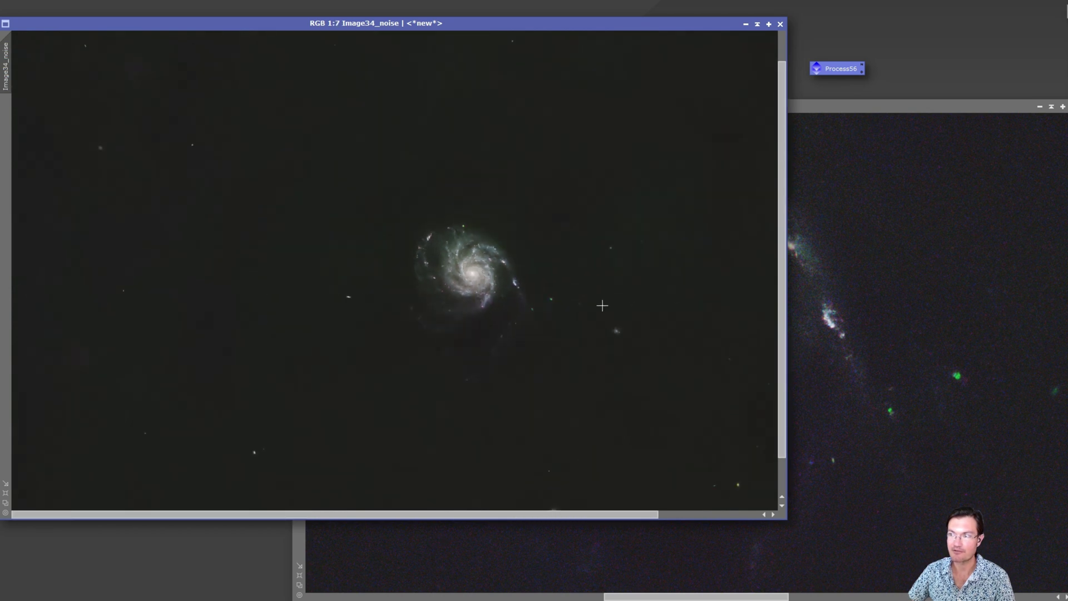
{"action": "scroll", "coordinate": [625, 312], "scroll_direction": "down", "scroll_amount": 1}
Step: Run Statistical Stretch at target median 0.16 on Image34, then on Image34_noise
{"action": "left_click", "coordinate": [850, 338]}
{"action": "scroll", "coordinate": [850, 339], "scroll_direction": "down", "scroll_amount": 2}
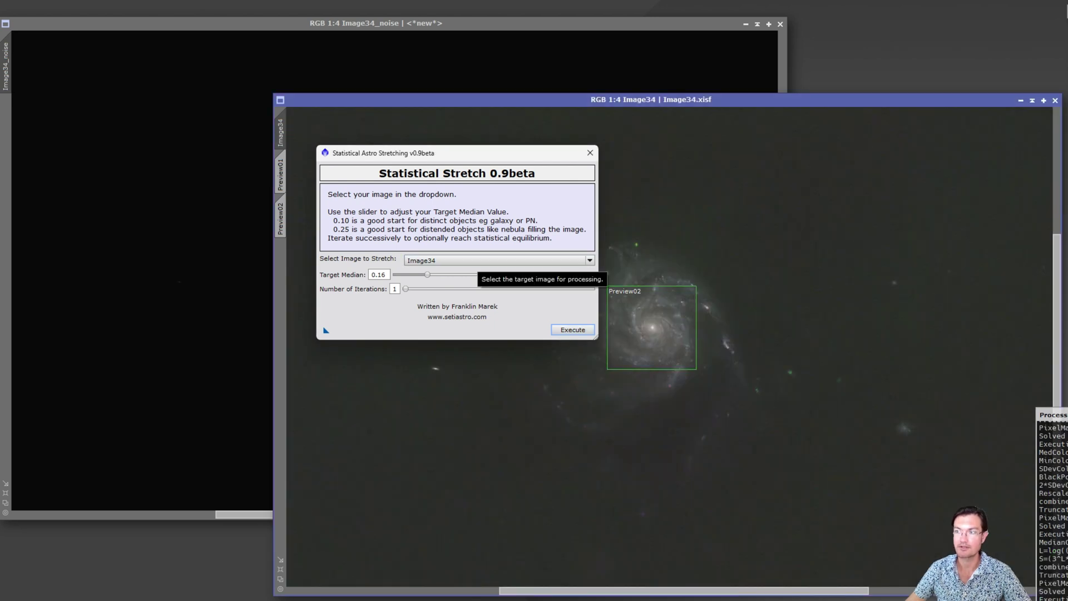
{"action": "left_click", "coordinate": [495, 261]}
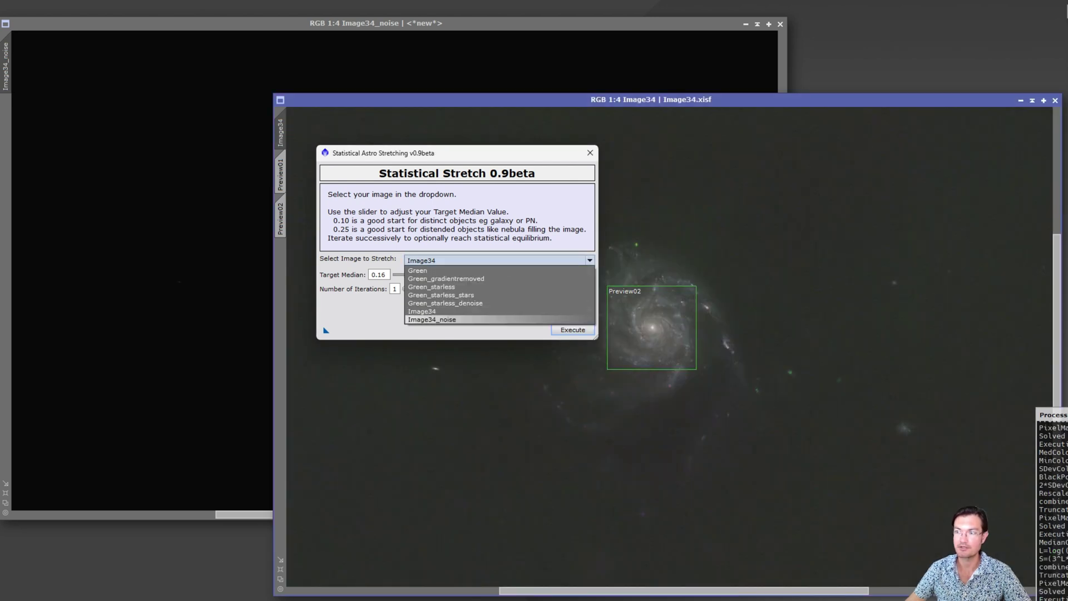
{"action": "left_click", "coordinate": [445, 318]}
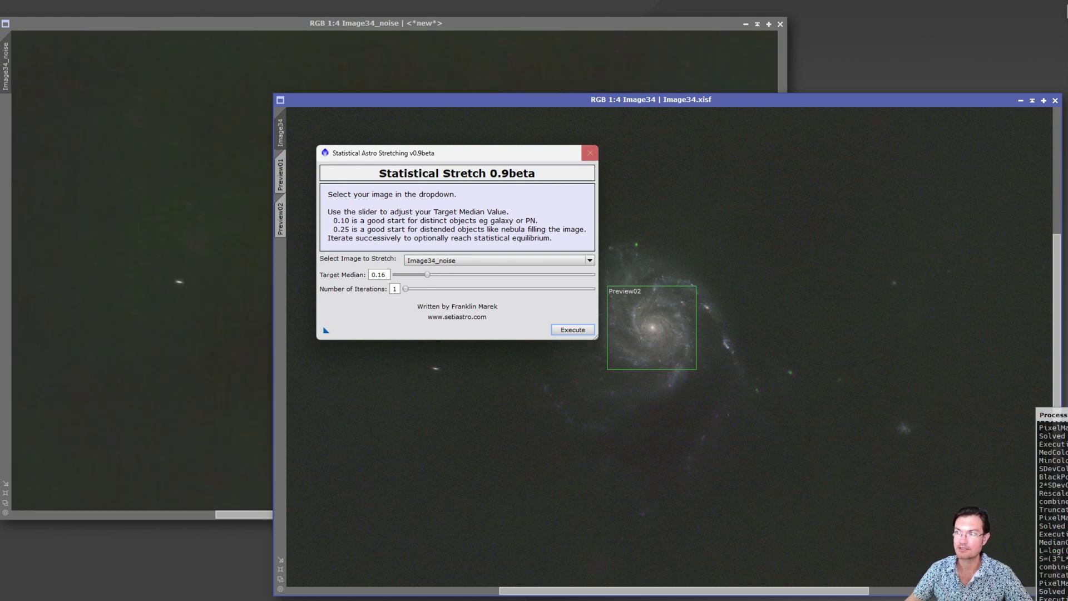
Step: Close the Statistical Stretch tool and place Image34 beside Image34_noise
{"action": "left_click", "coordinate": [590, 153]}
{"action": "left_click_drag", "start_coordinate": [467, 99], "coordinate": [550, 58]}
{"action": "left_click_drag", "start_coordinate": [363, 92], "coordinate": [7, 56]}
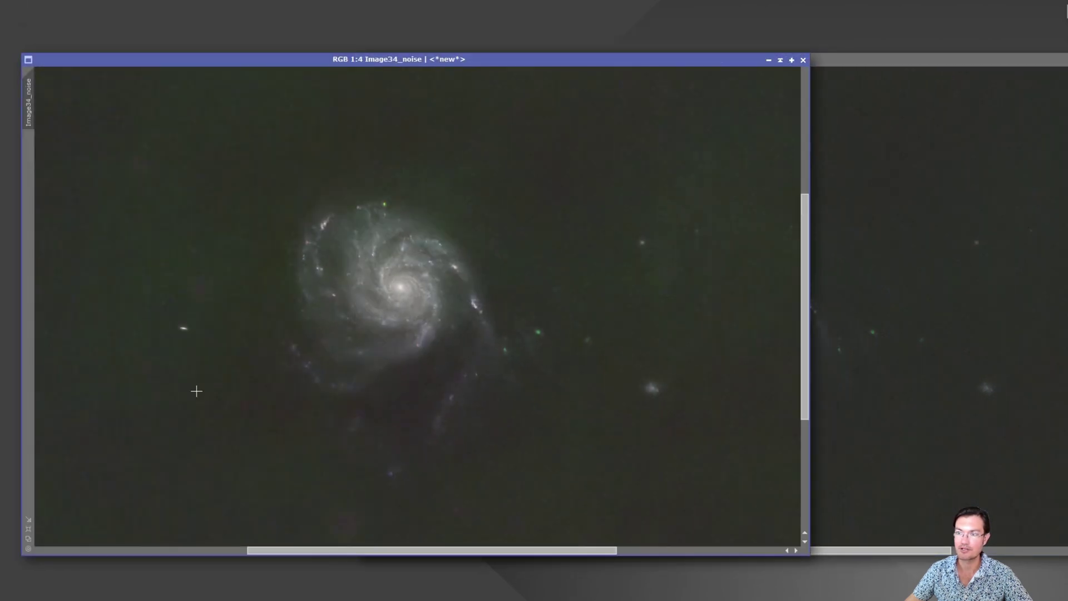
Step: Alternate between Image34 and Image34_noise to compare their statistically stretched galaxies
{"action": "left_click", "coordinate": [907, 269]}
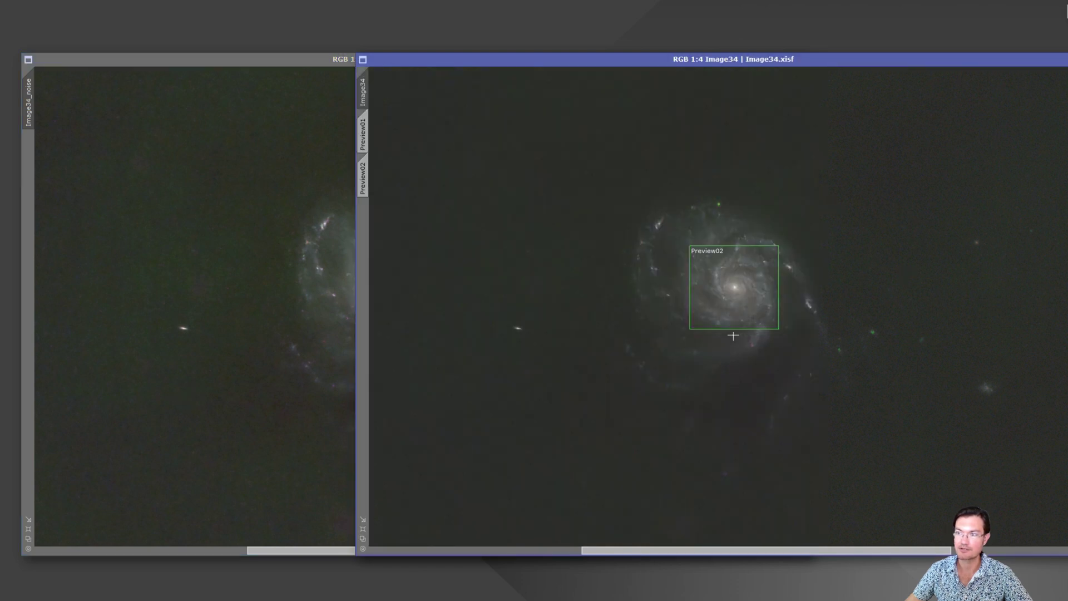
{"action": "left_click", "coordinate": [217, 399]}
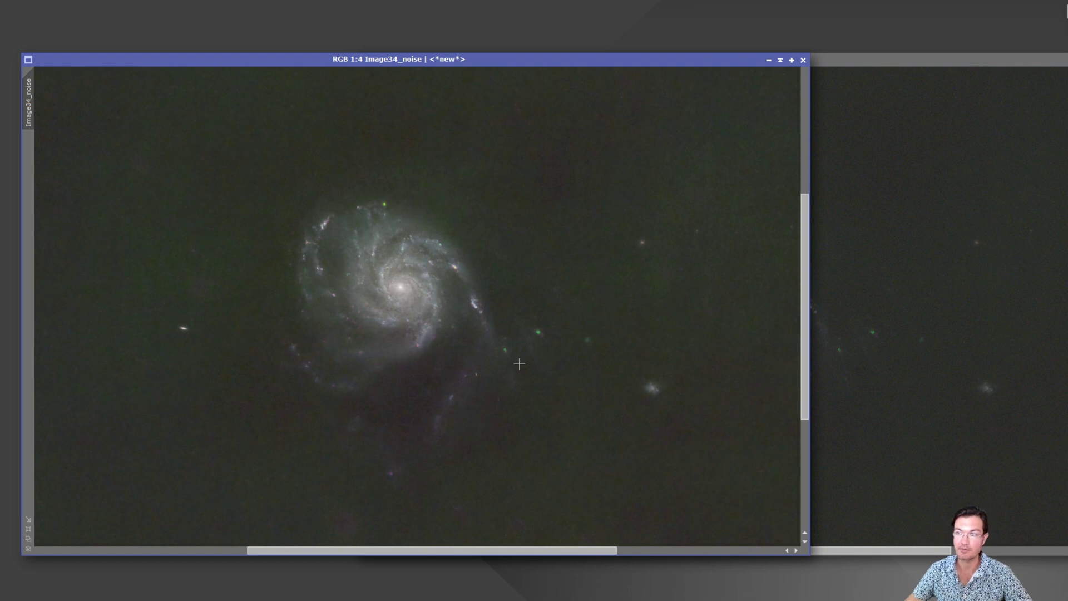
{"action": "scroll", "coordinate": [428, 359], "scroll_direction": "down", "scroll_amount": 2}
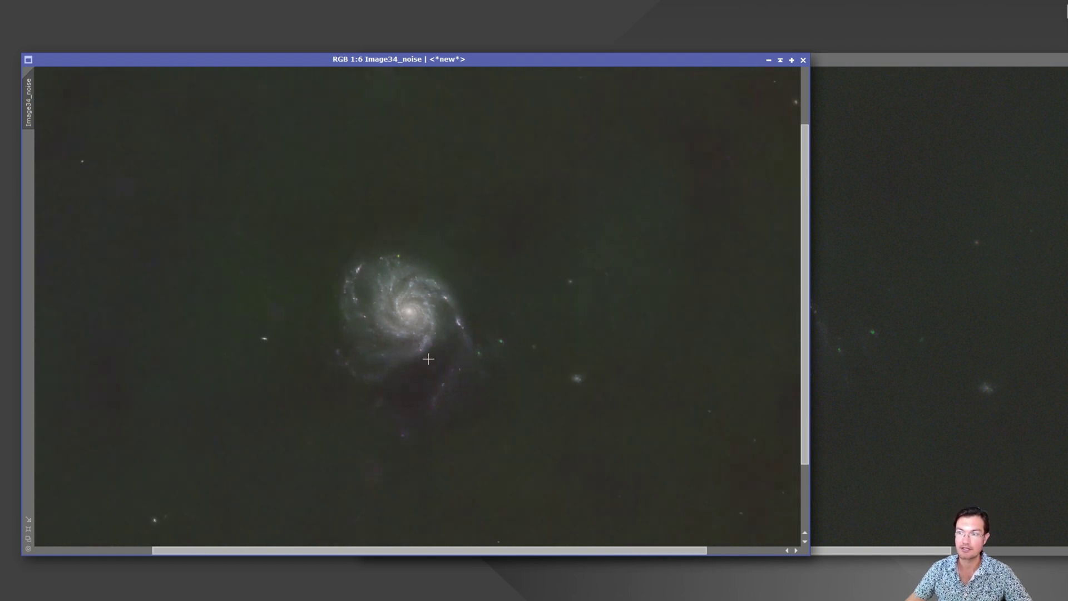
{"action": "scroll", "coordinate": [428, 359], "scroll_direction": "up", "scroll_amount": 2}
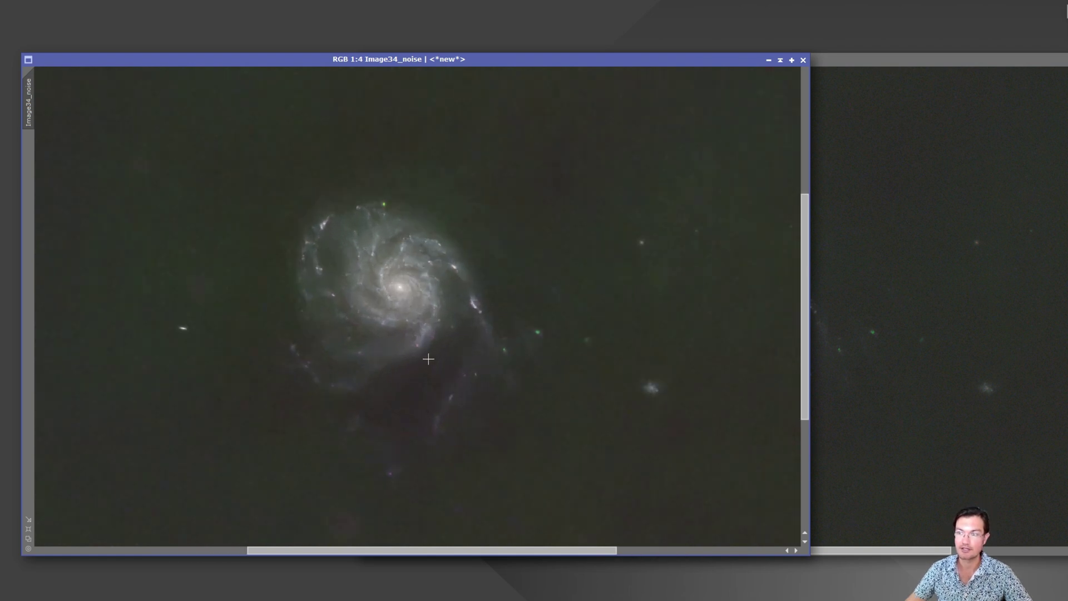
{"action": "left_click", "coordinate": [865, 300]}
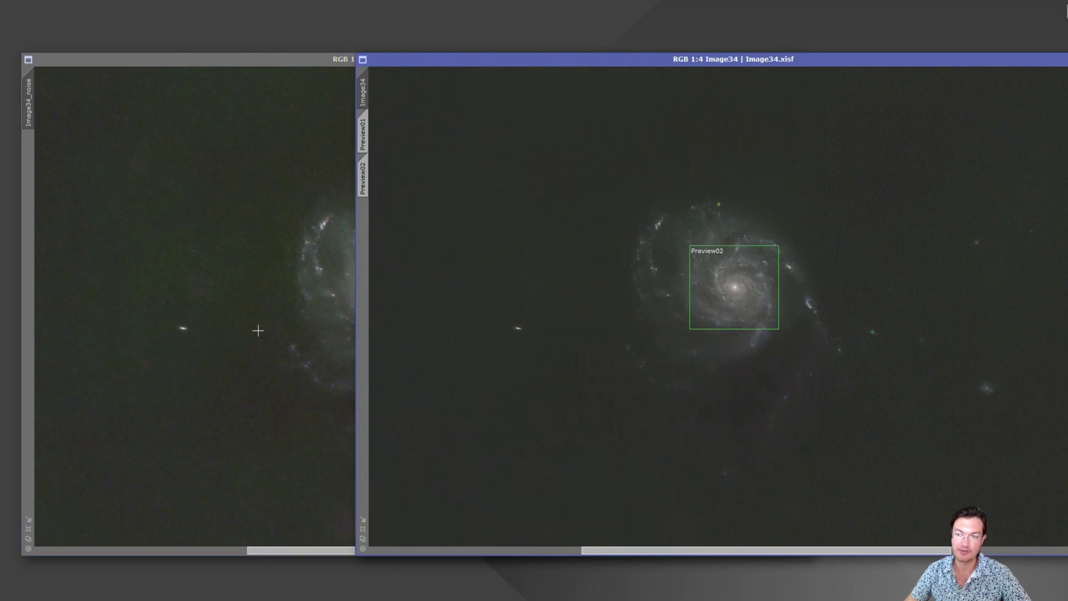
{"action": "key", "text": "ctrl+Tab"}
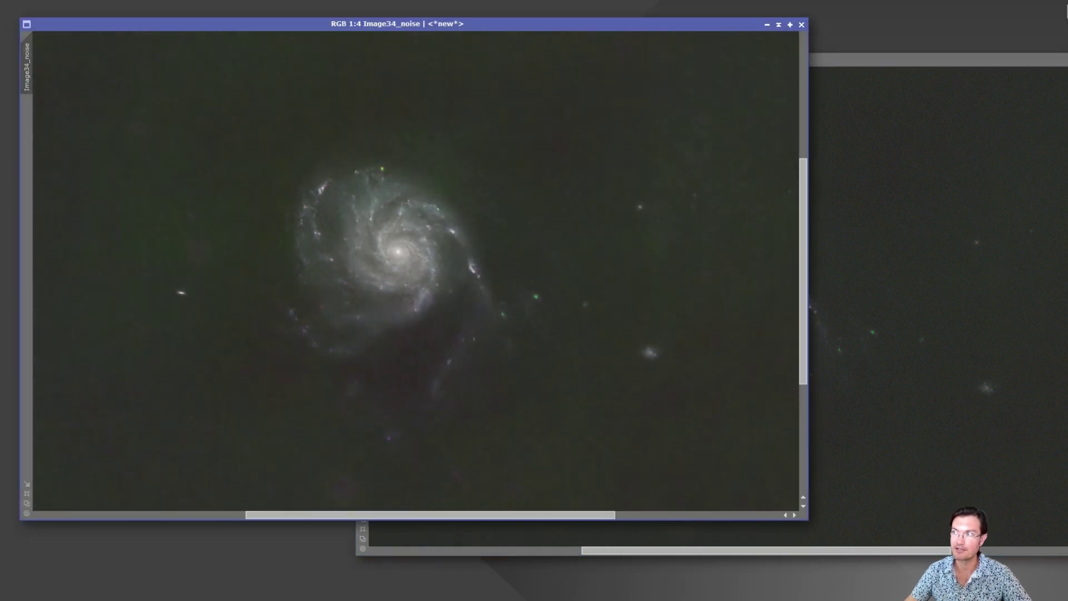
{"action": "key", "text": "ctrl+Tab"}
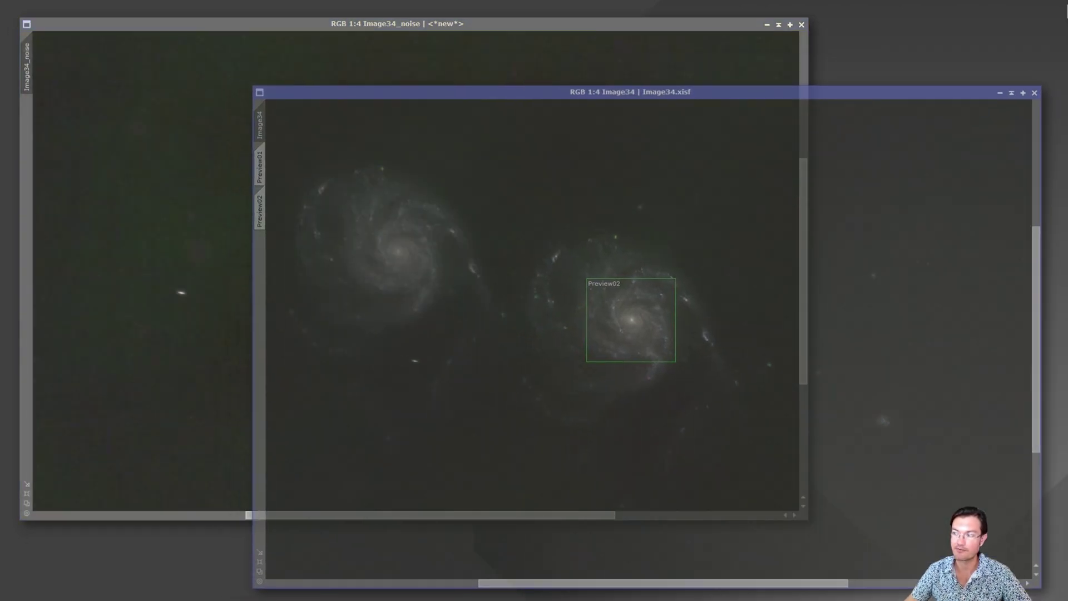